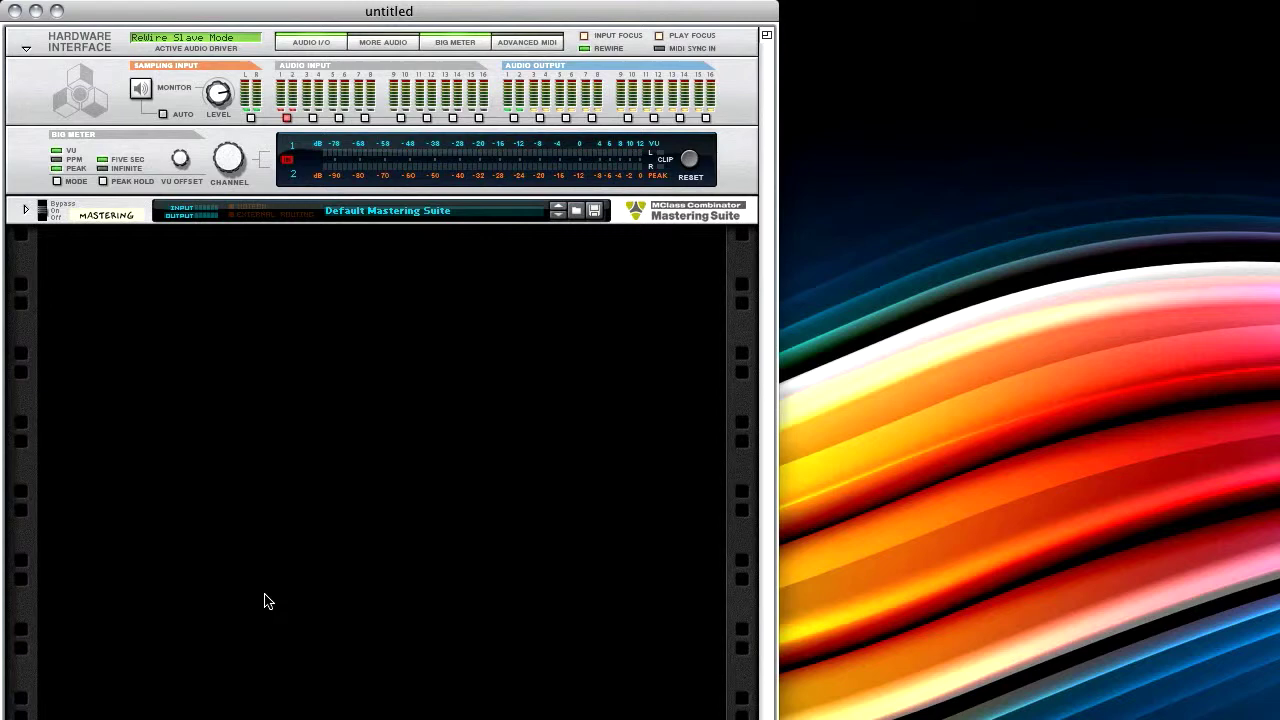
In Reason's empty rack below the Mastering Suite, bring up the menu of devices to add.
click(267, 601)
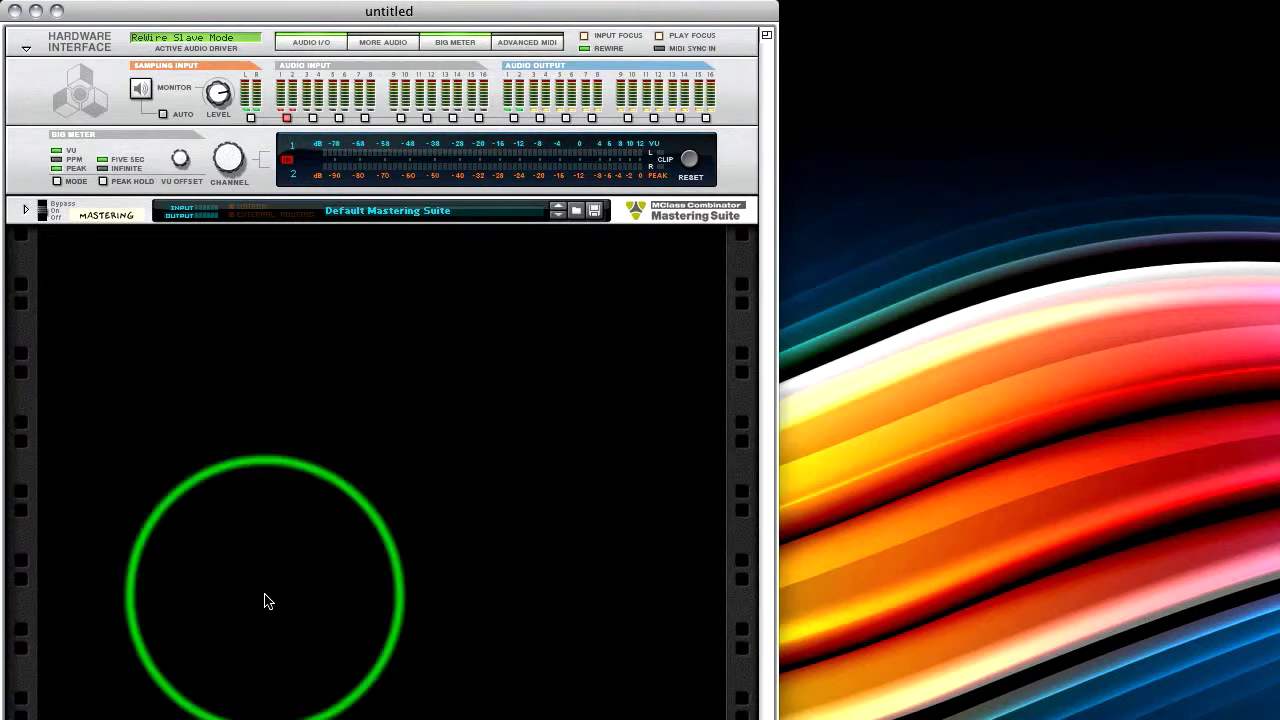
right_click(205, 336)
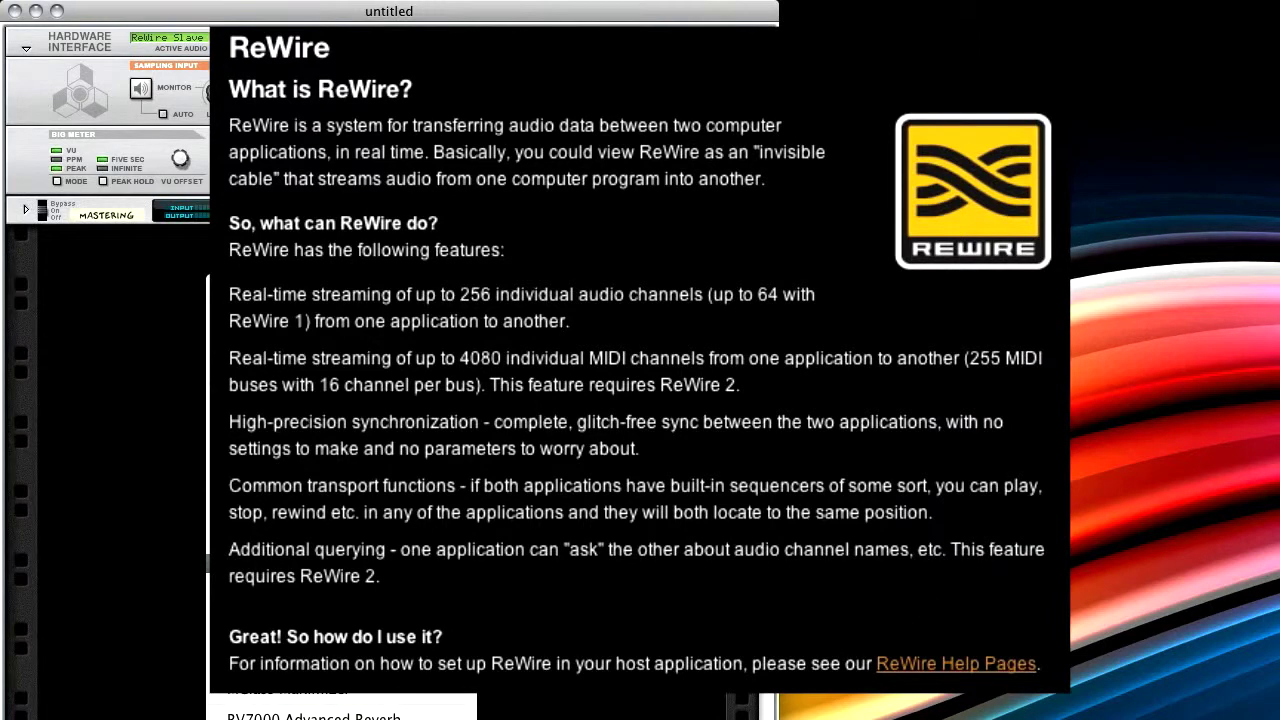
click(98, 373)
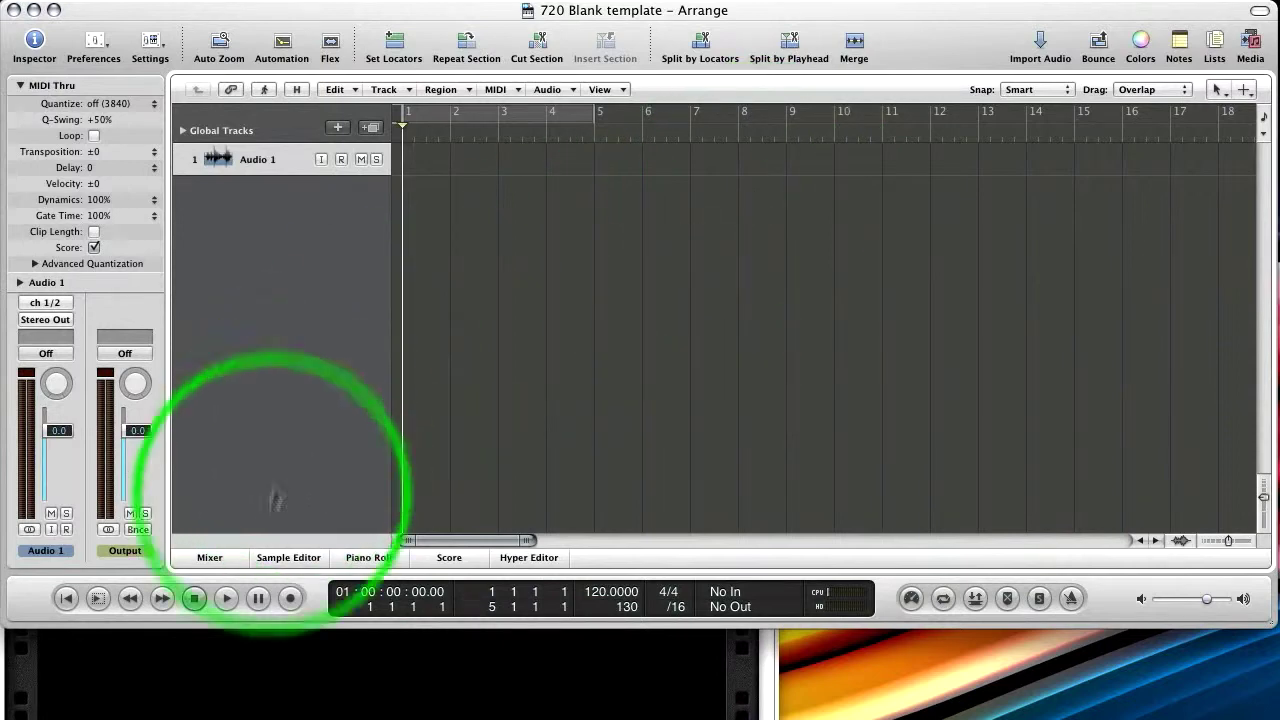
Show Logic Pro's Mixer pane beneath the '720 Blank template' arrange area.
click(210, 557)
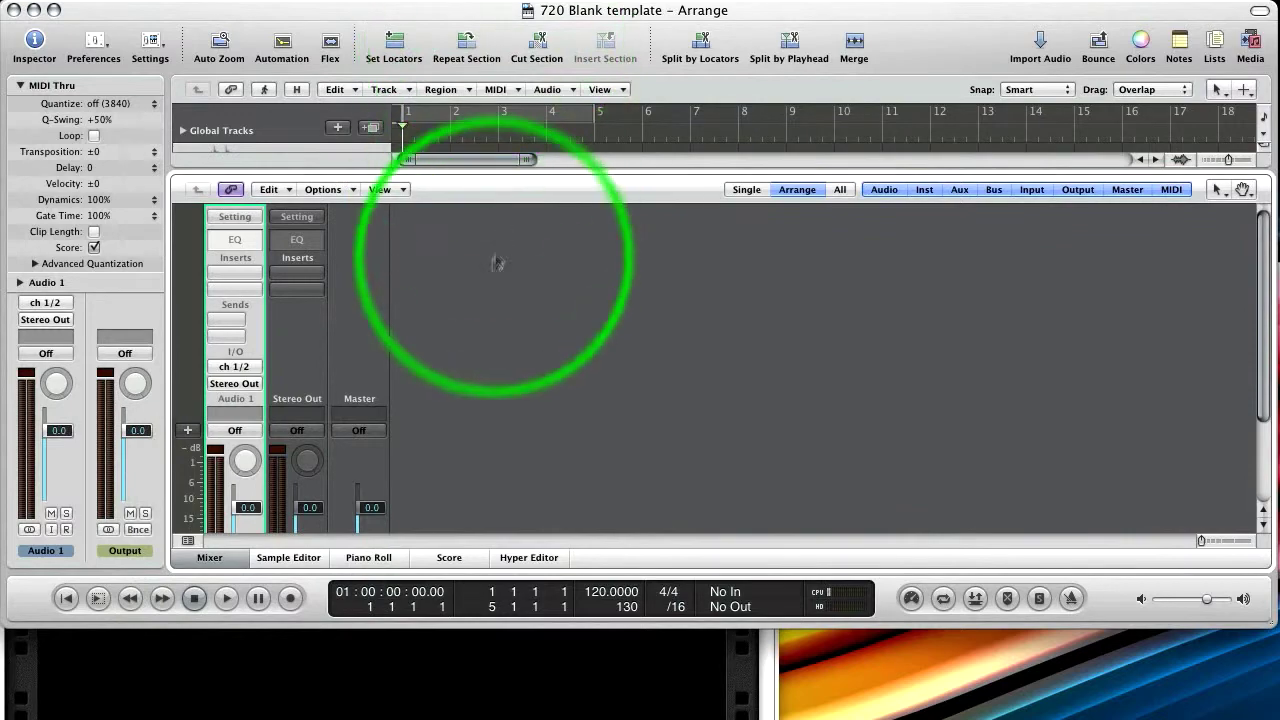
scroll(473, 313, down, 3)
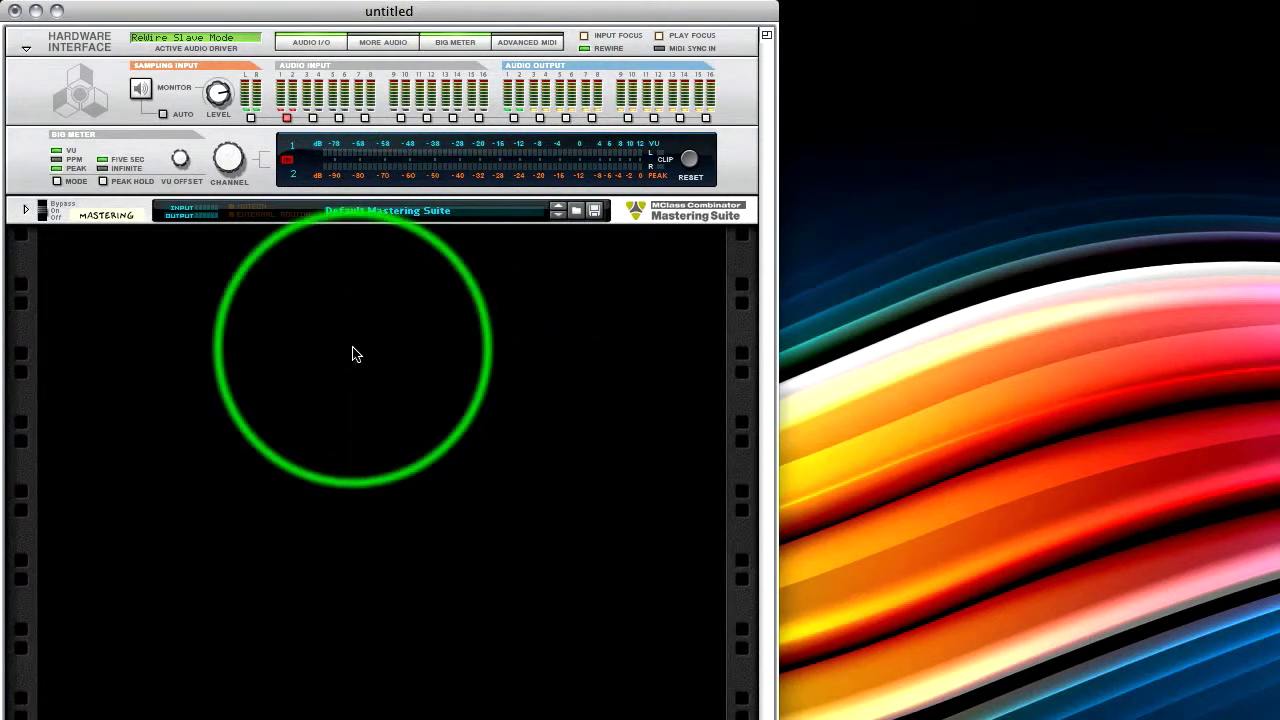
Add a Mixer 14:2, then a SubTractor Analog Synthesizer (SubTractor 1) wired beneath it.
right_click(352, 353)
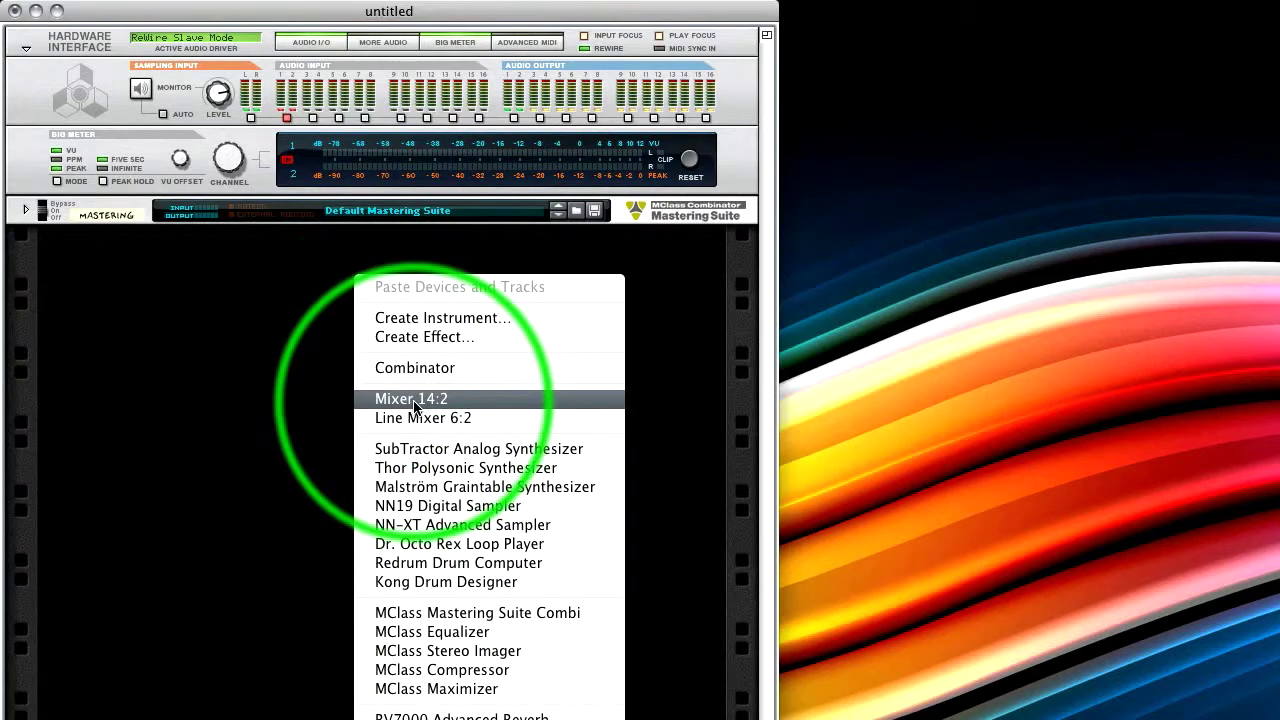
click(413, 399)
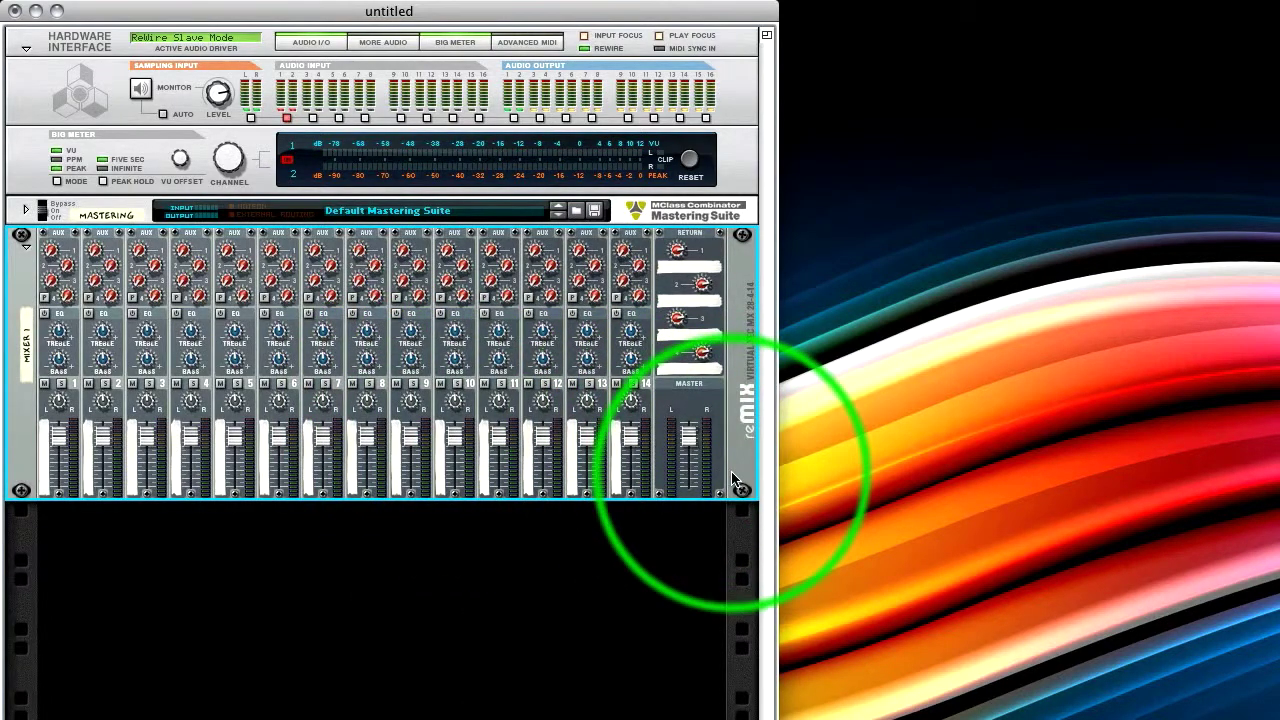
right_click(733, 478)
mouse_move(778, 642)
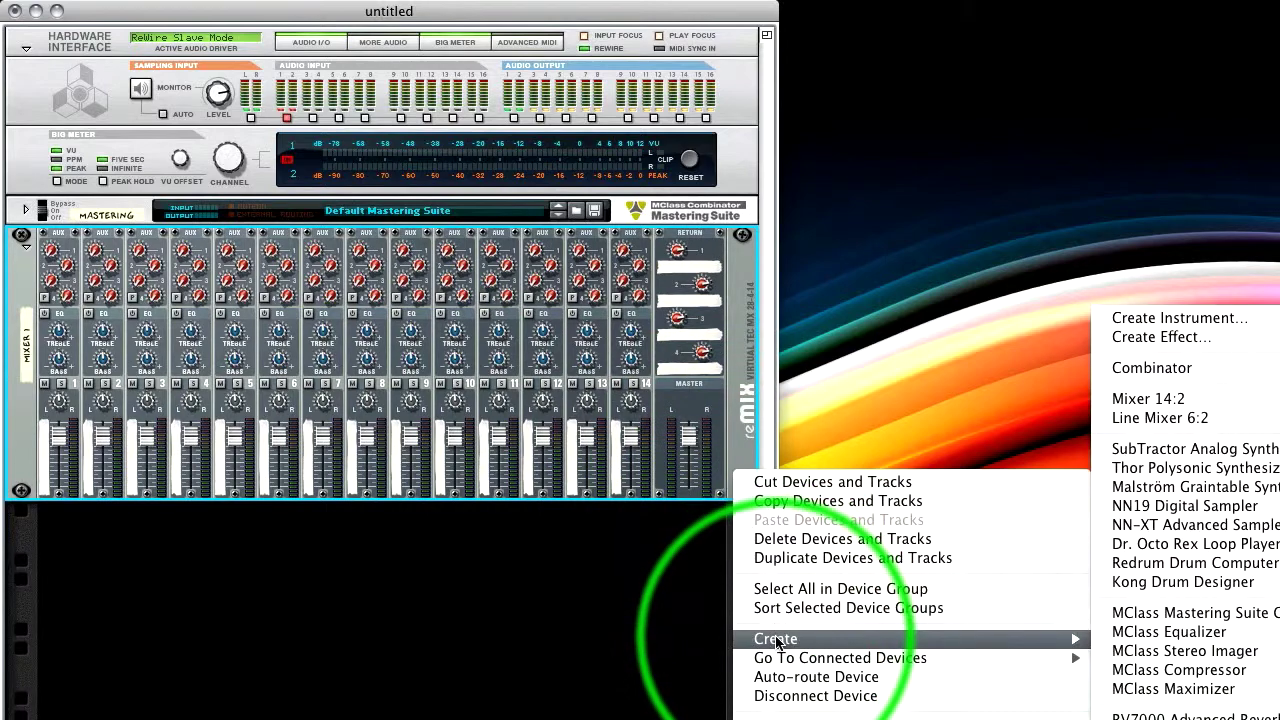
click(435, 615)
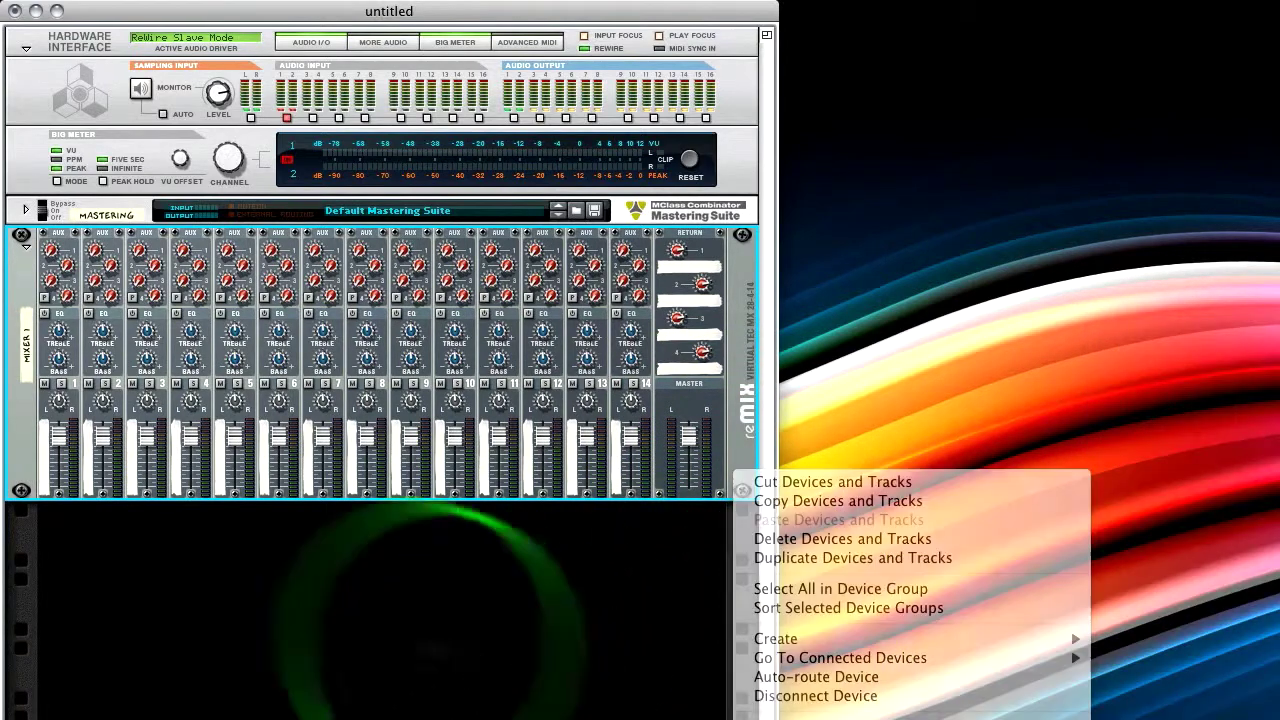
right_click(30, 468)
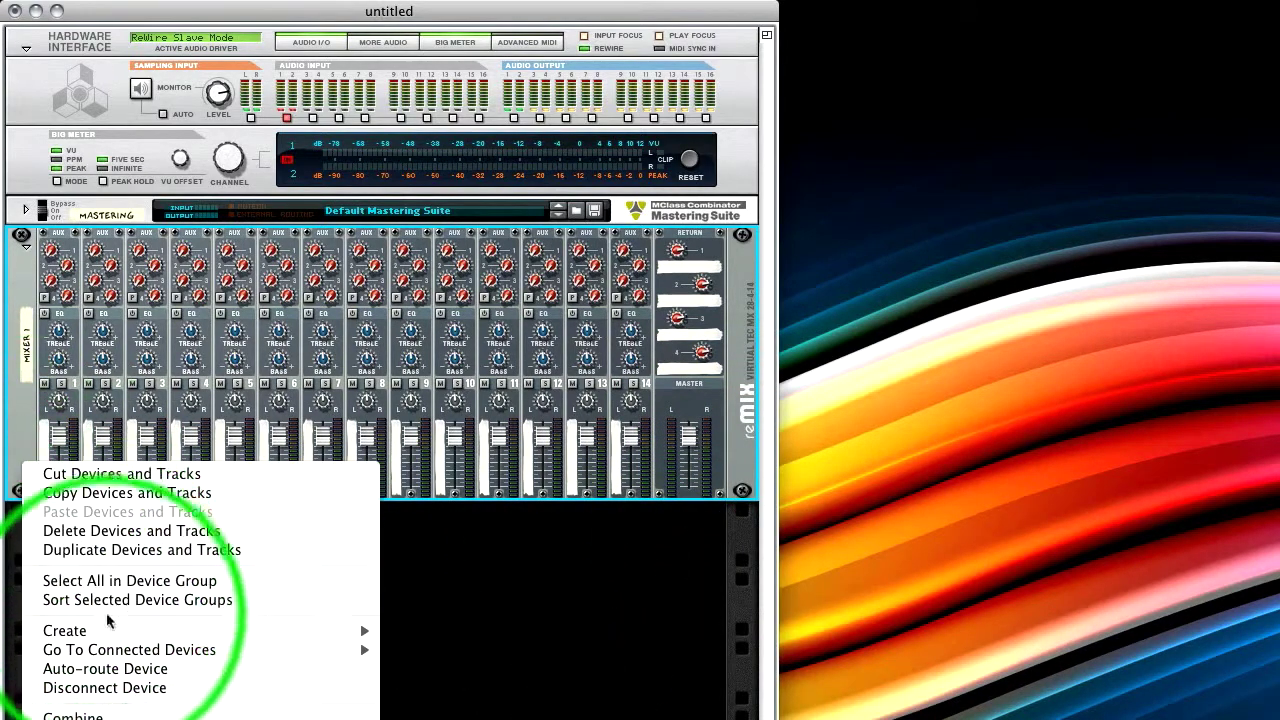
mouse_move(106, 630)
click(437, 452)
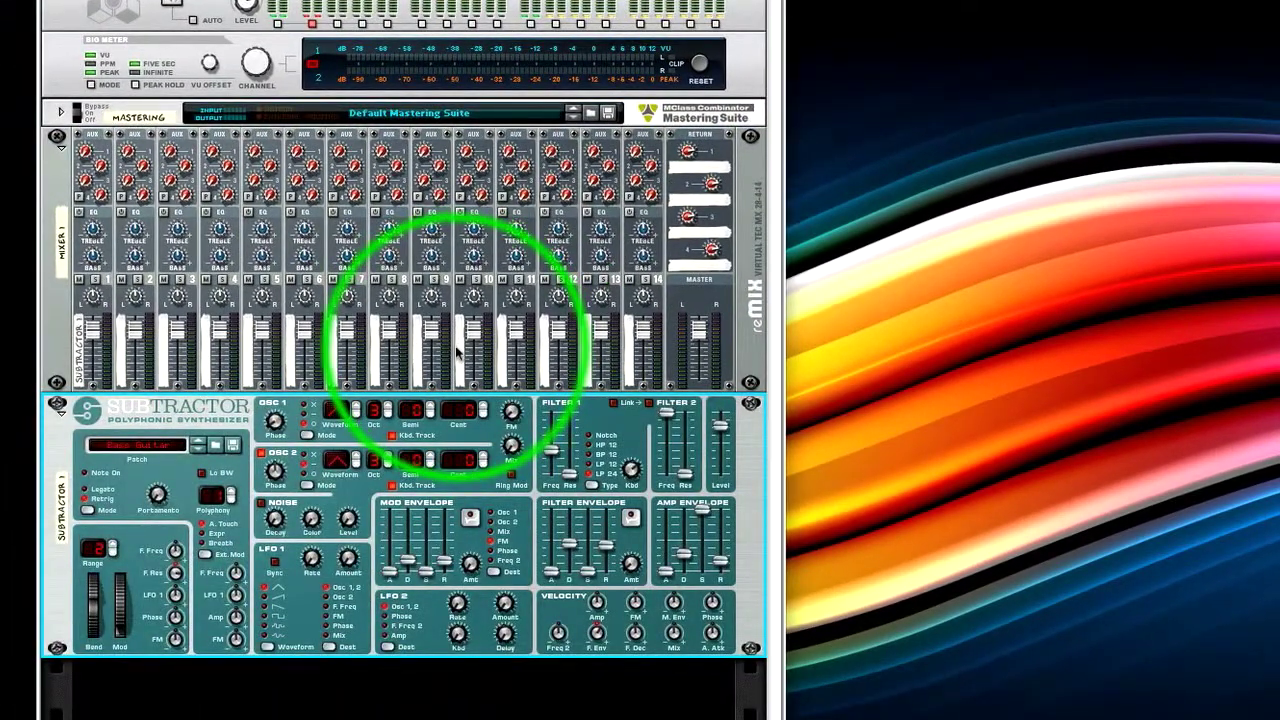
click(393, 710)
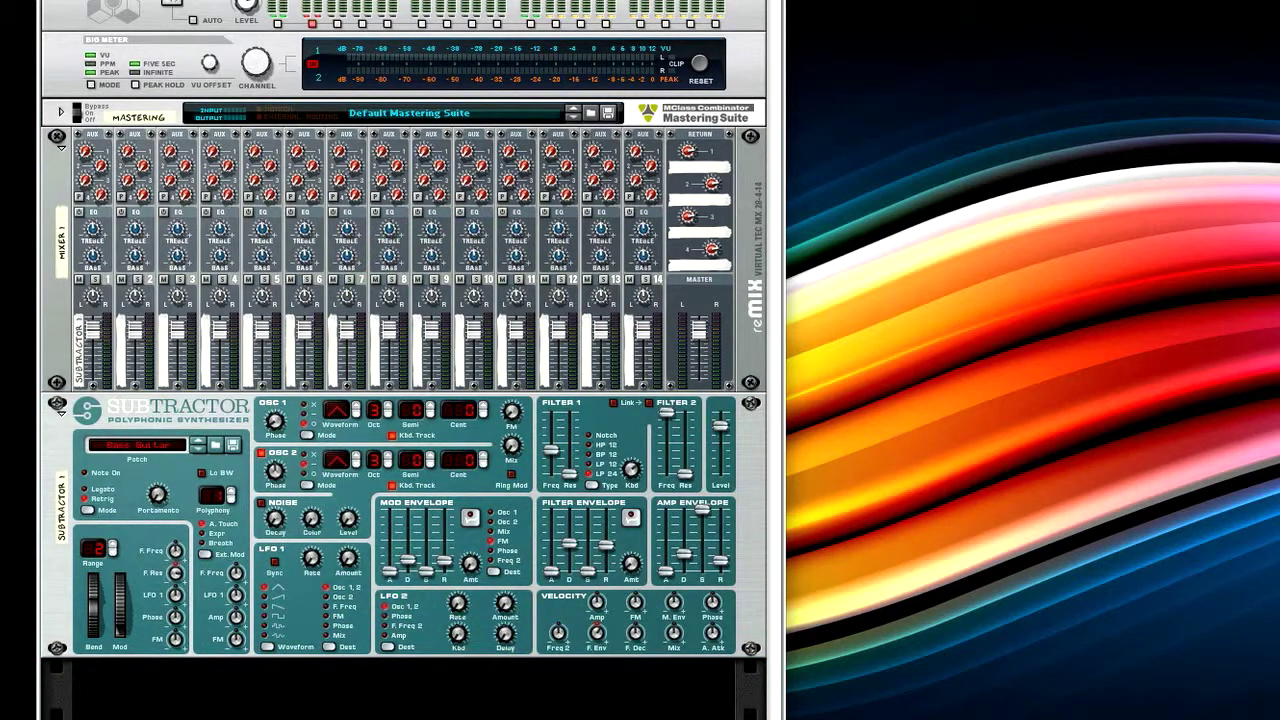
In Keyboards and Control Surfaces preferences, uncheck Use with Reason for Automap Control and RemoteSL.
key(super+comma)
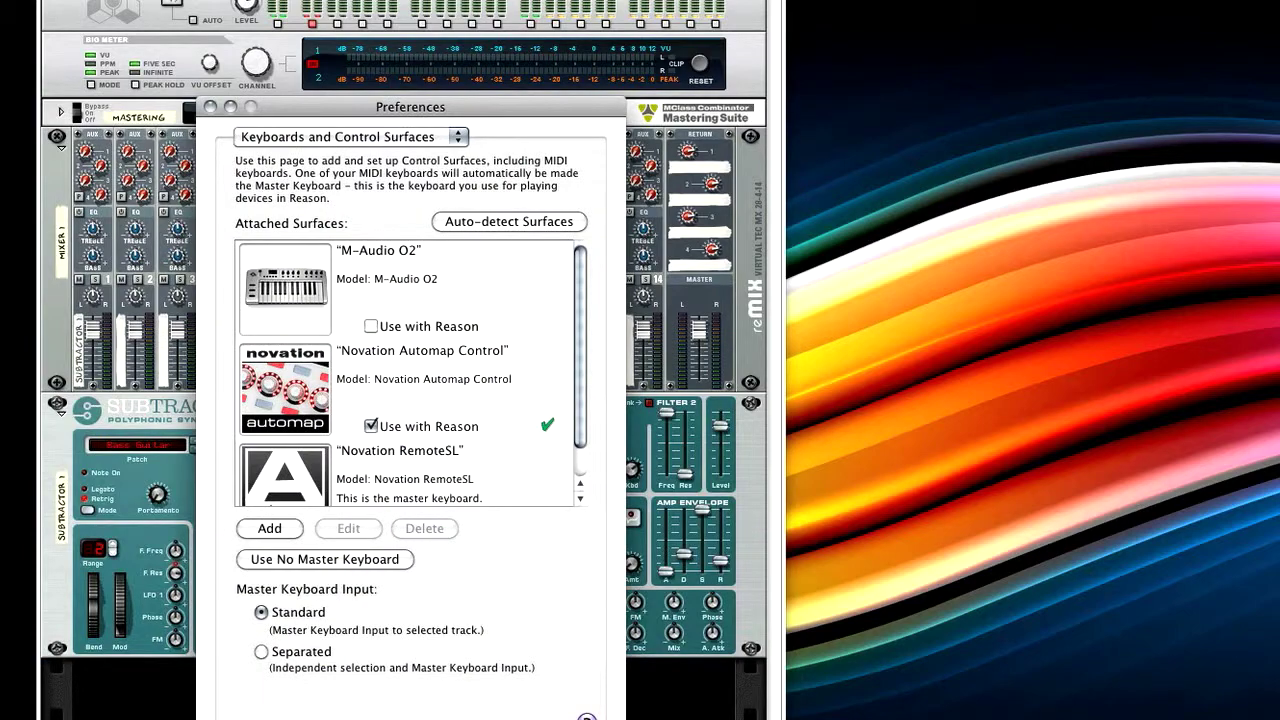
scroll(400, 329, down, 1)
click(371, 391)
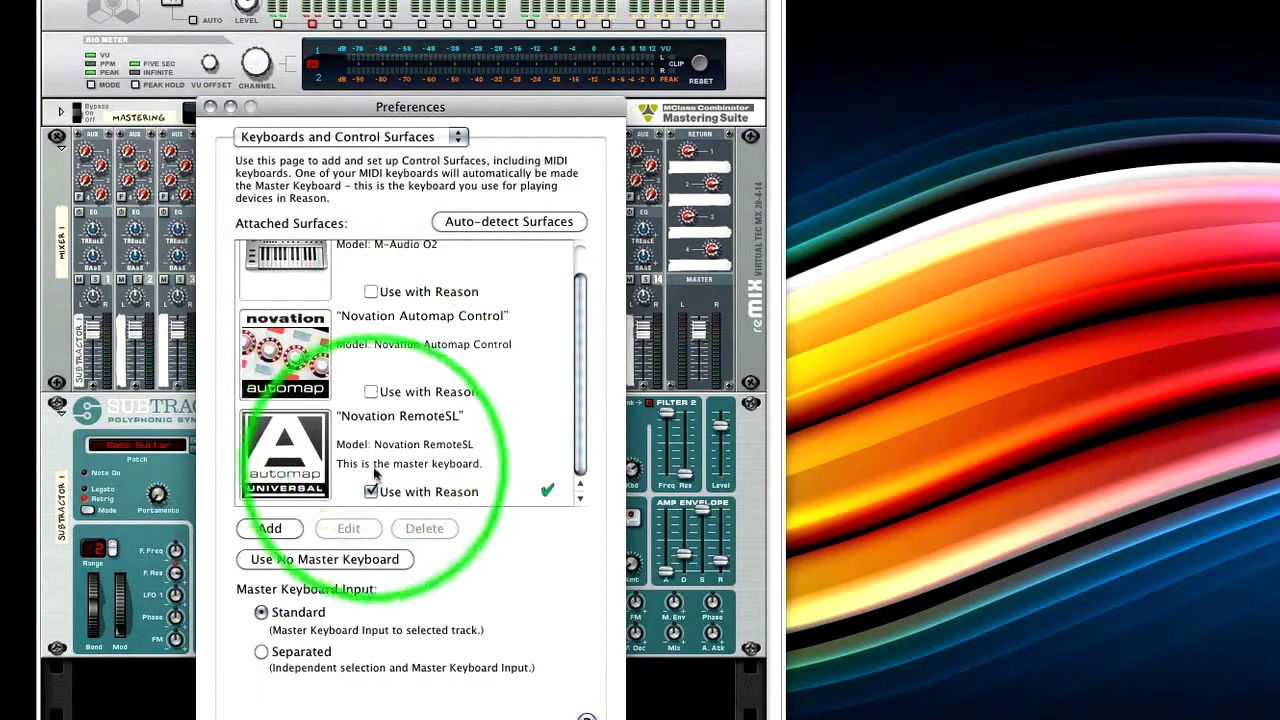
click(371, 491)
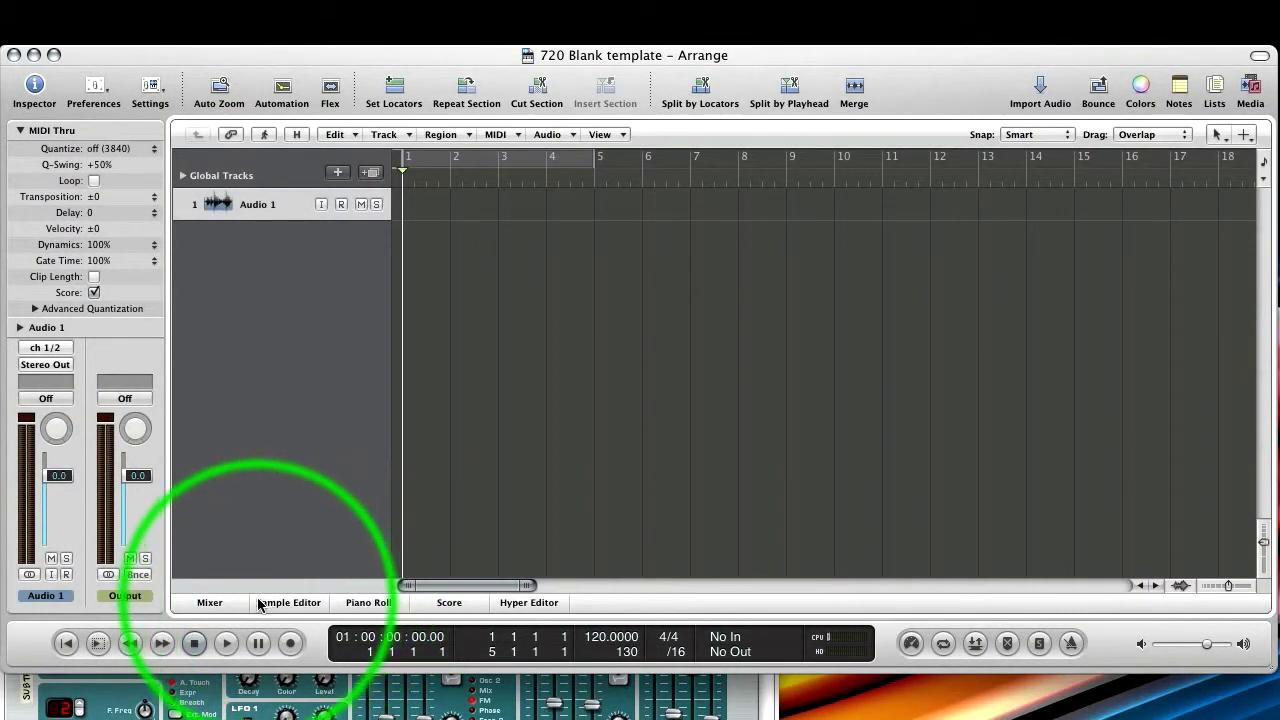
Create a stereo auxiliary channel strip, Aux 1, with its input set to Reason's RW:Mix L/R.
click(211, 602)
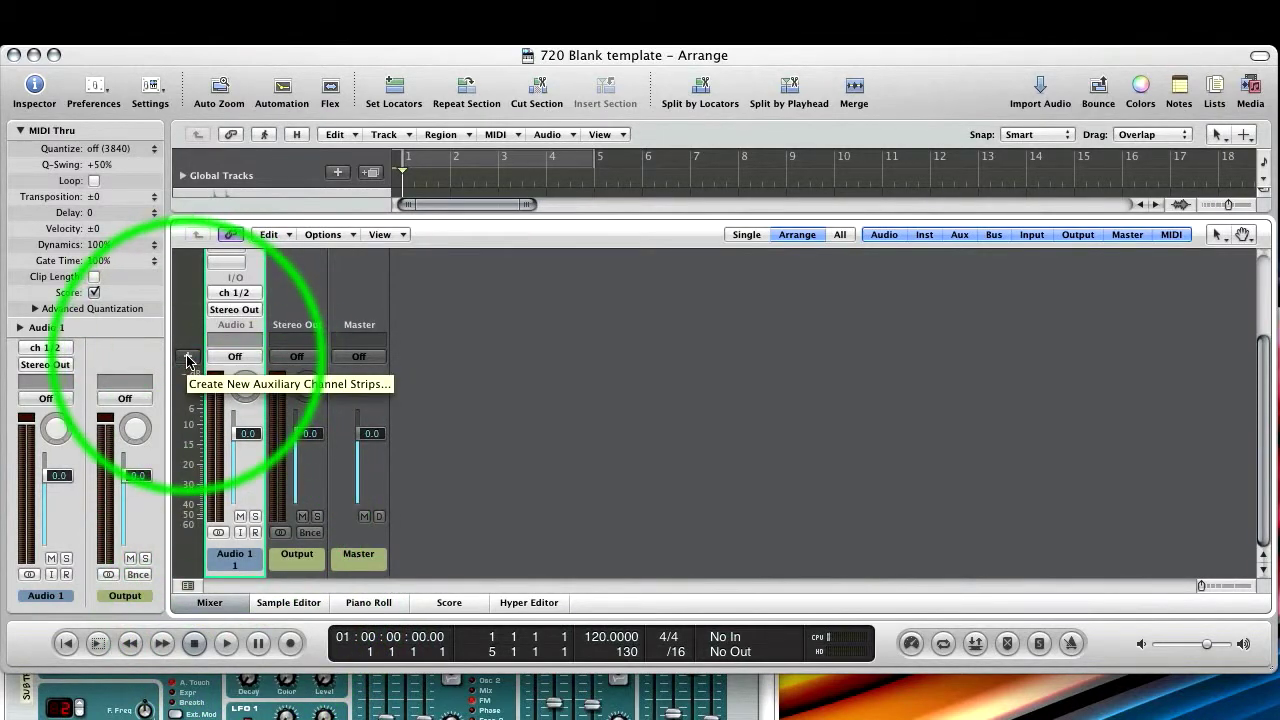
click(188, 358)
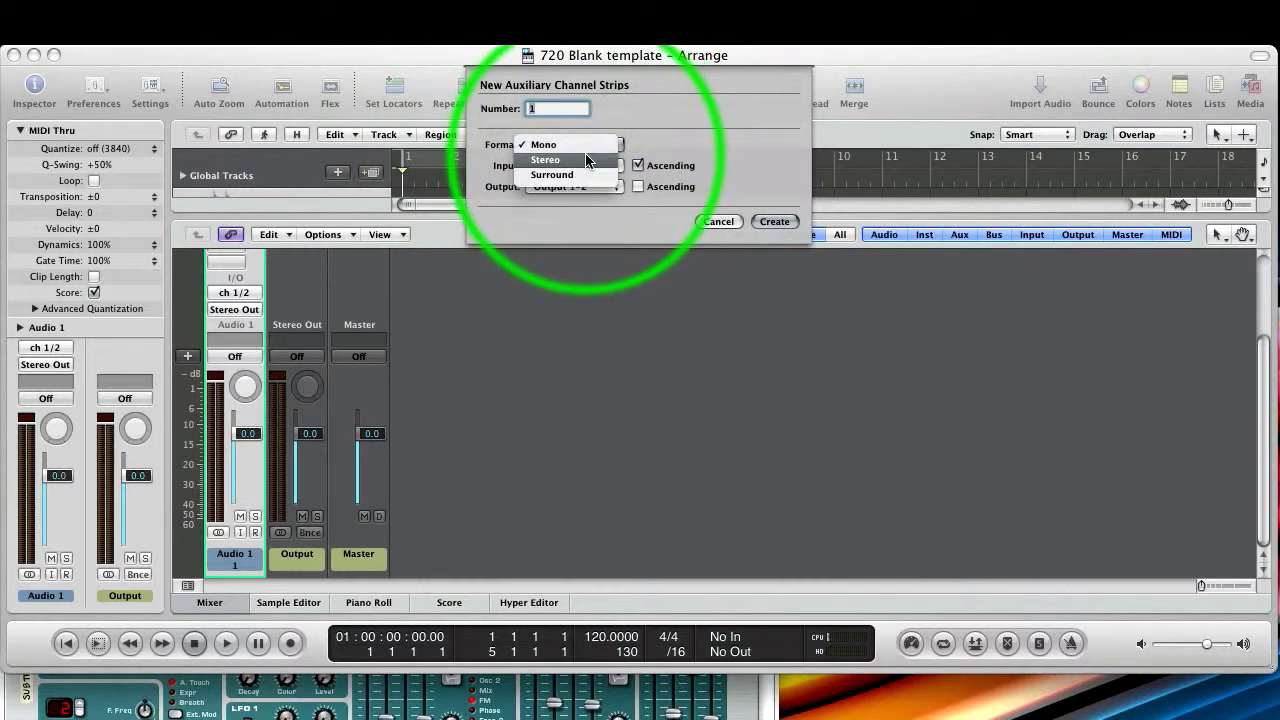
click(587, 161)
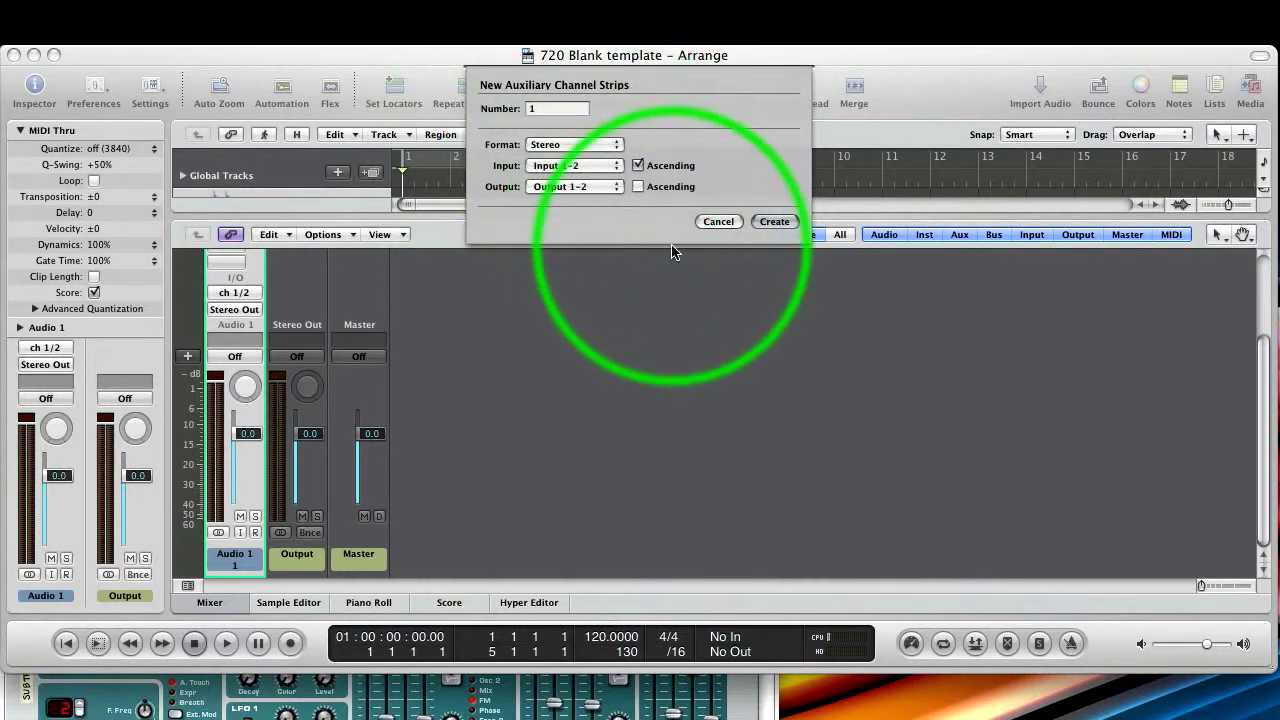
click(575, 167)
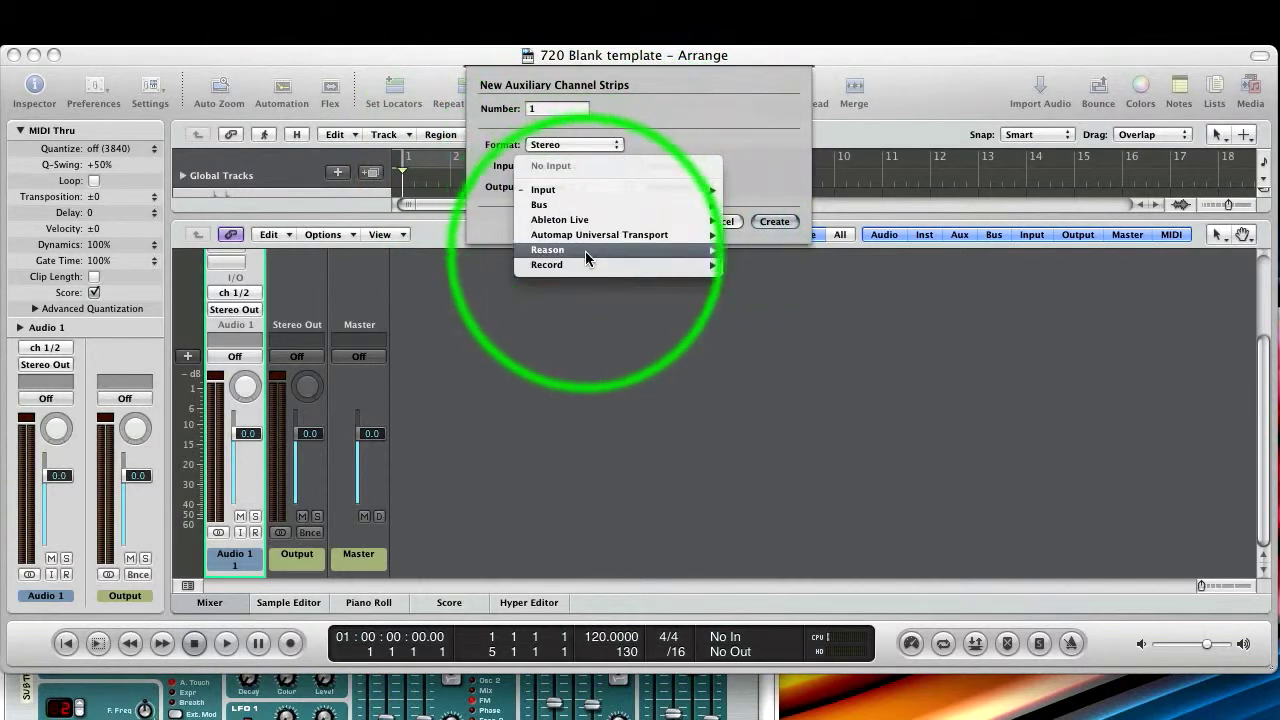
mouse_move(586, 251)
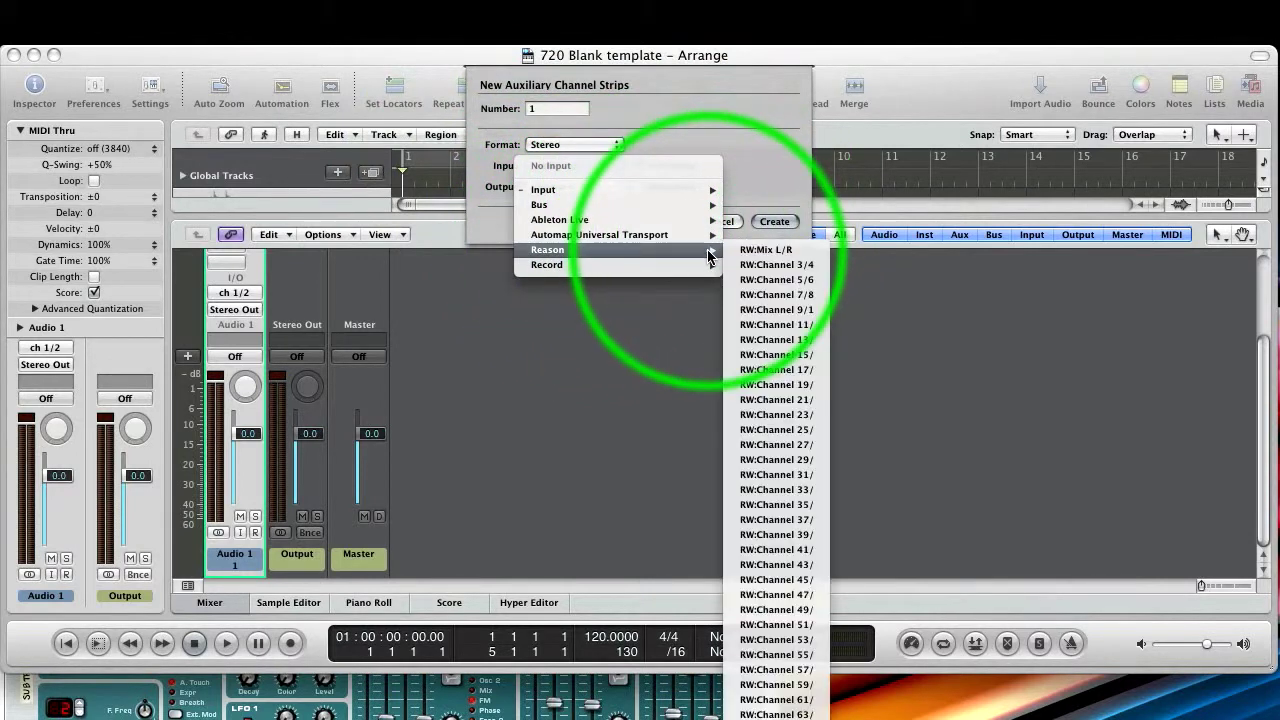
click(762, 251)
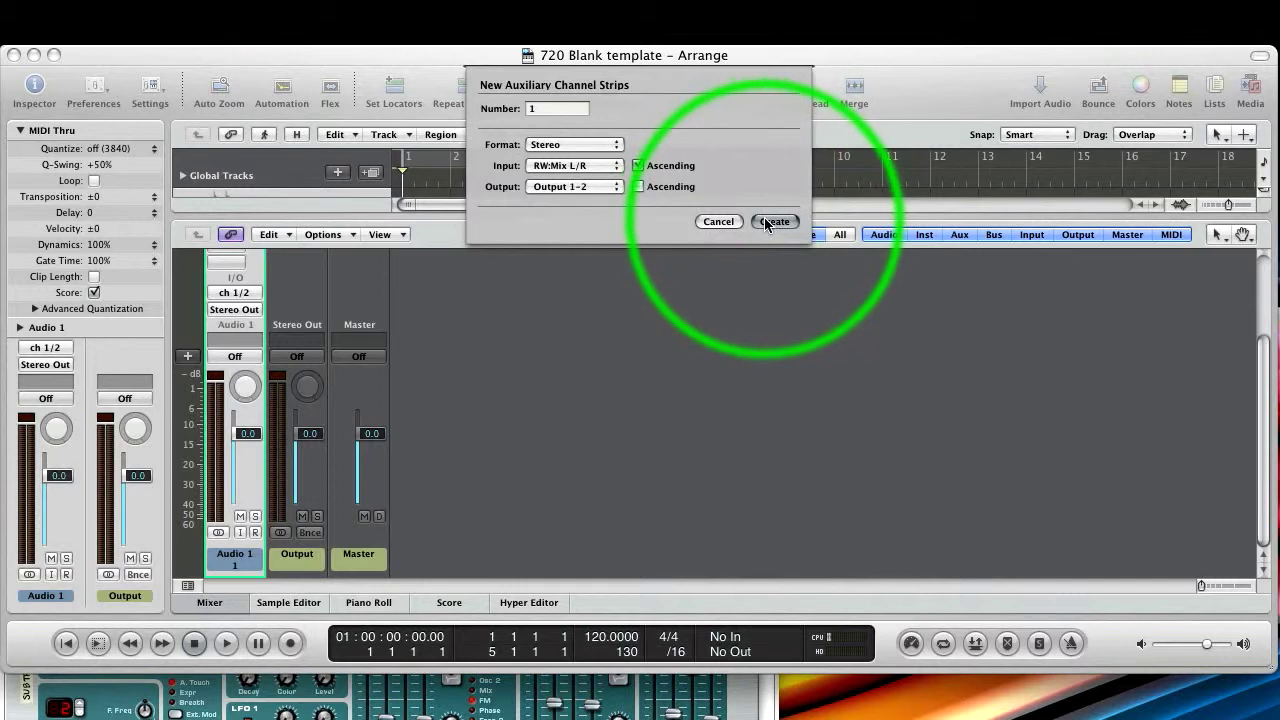
click(765, 222)
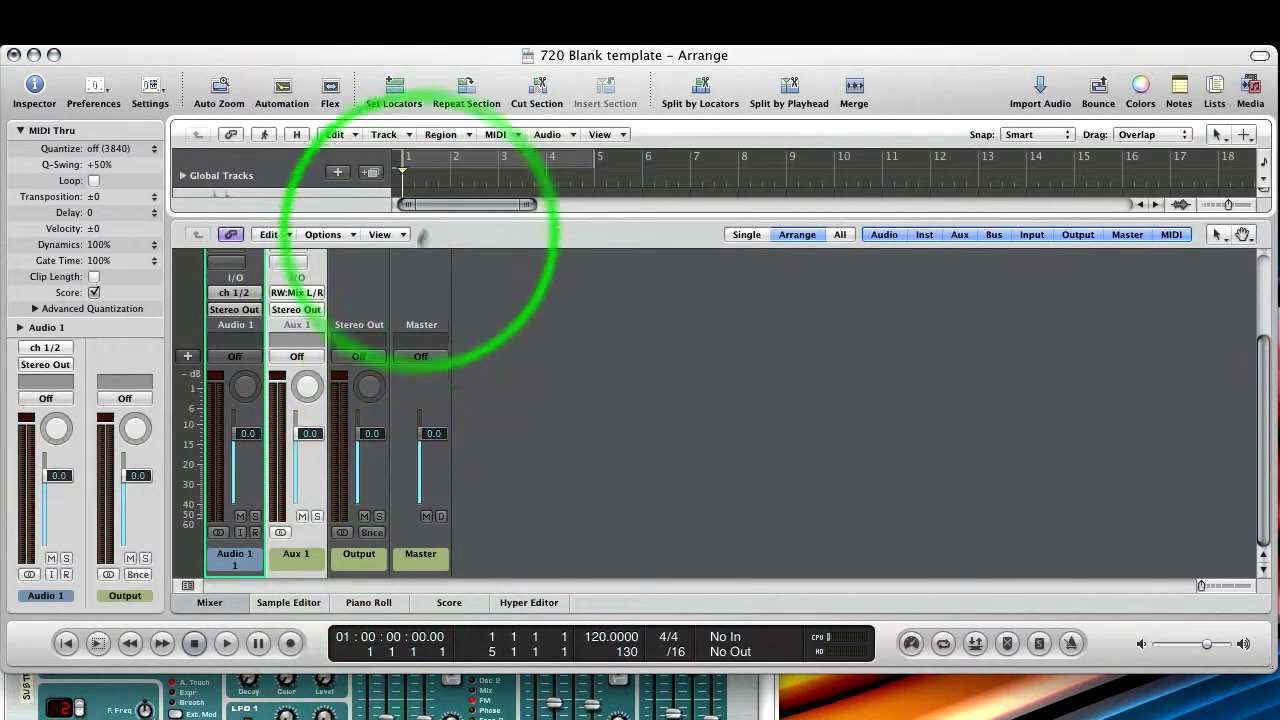
Hide Logic Pro to reveal Reason's rack and add a Dr. Octo Rex Loop Player.
double_click(440, 55)
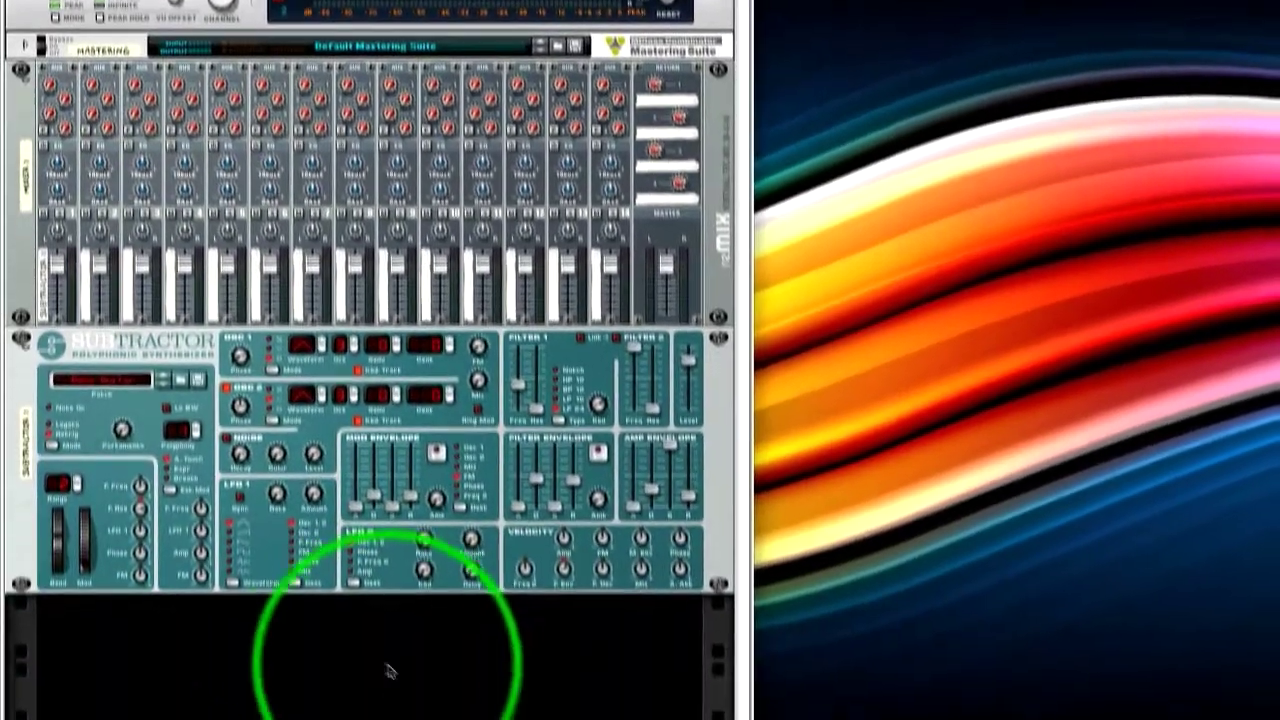
right_click(157, 654)
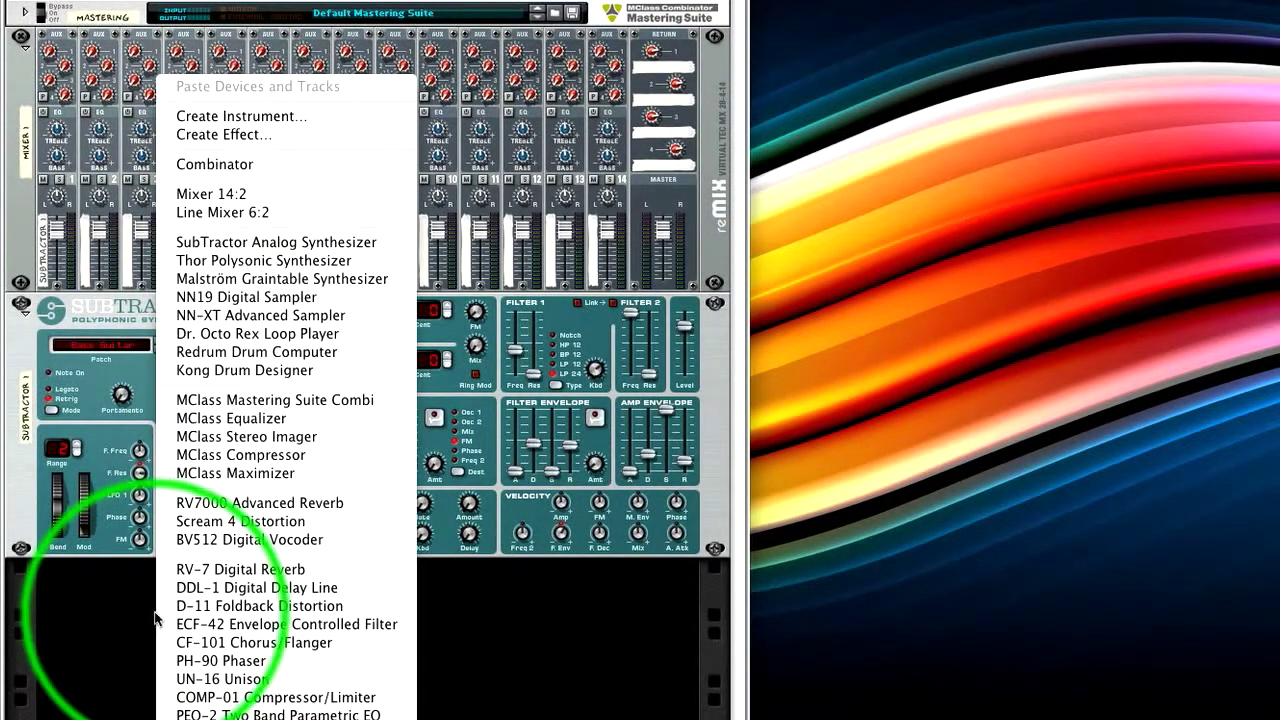
click(255, 337)
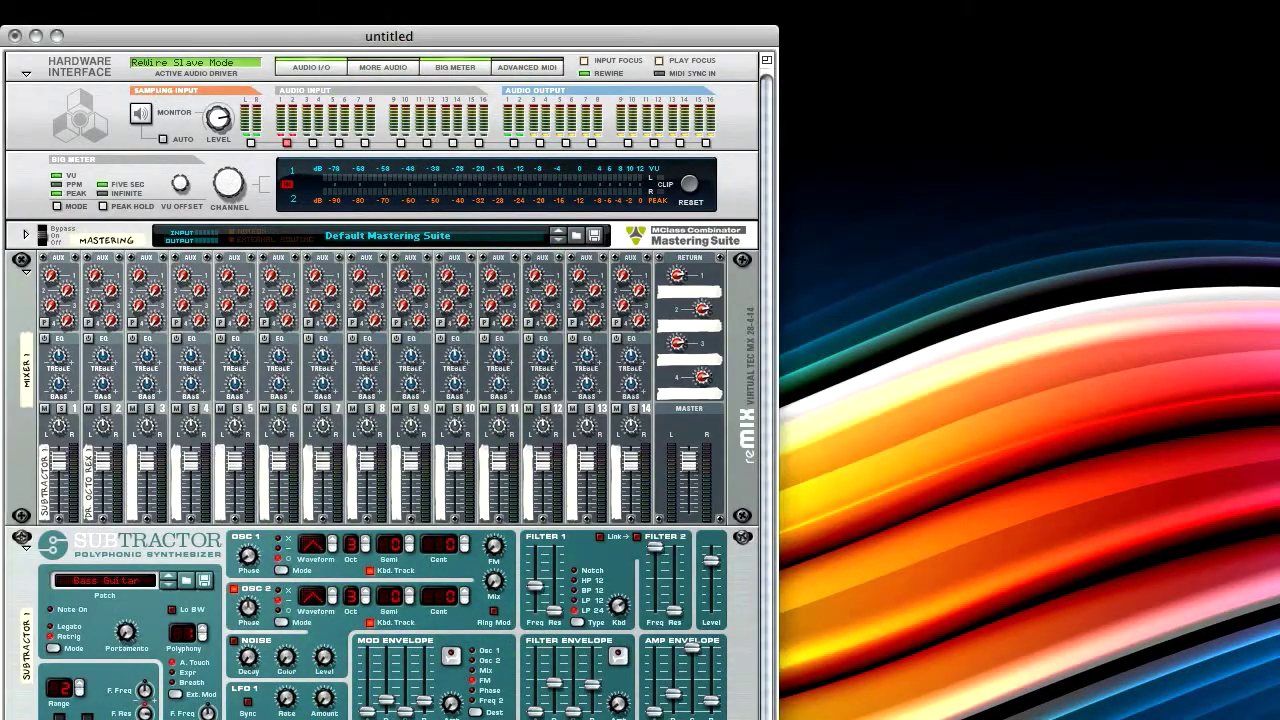
Flip the rack, unfold the Mastering combinator, and confirm Aux 1's input stays RW:Mix L/R.
key(Tab)
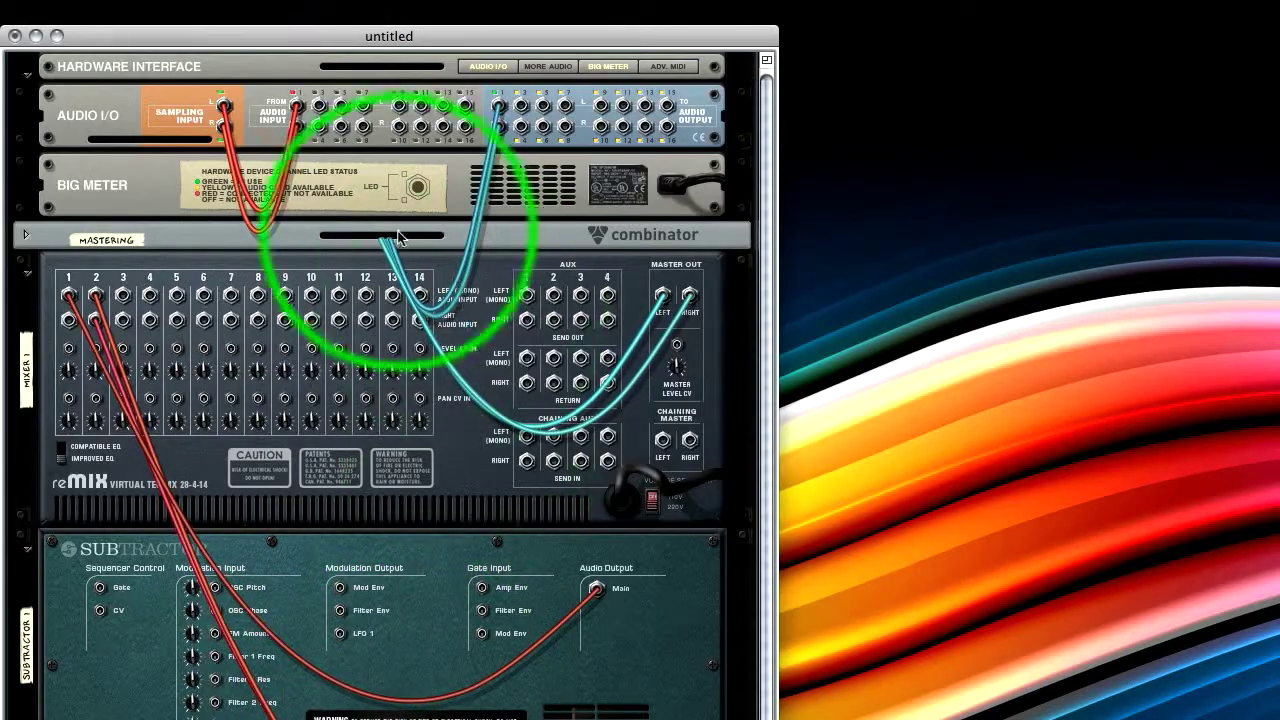
click(26, 234)
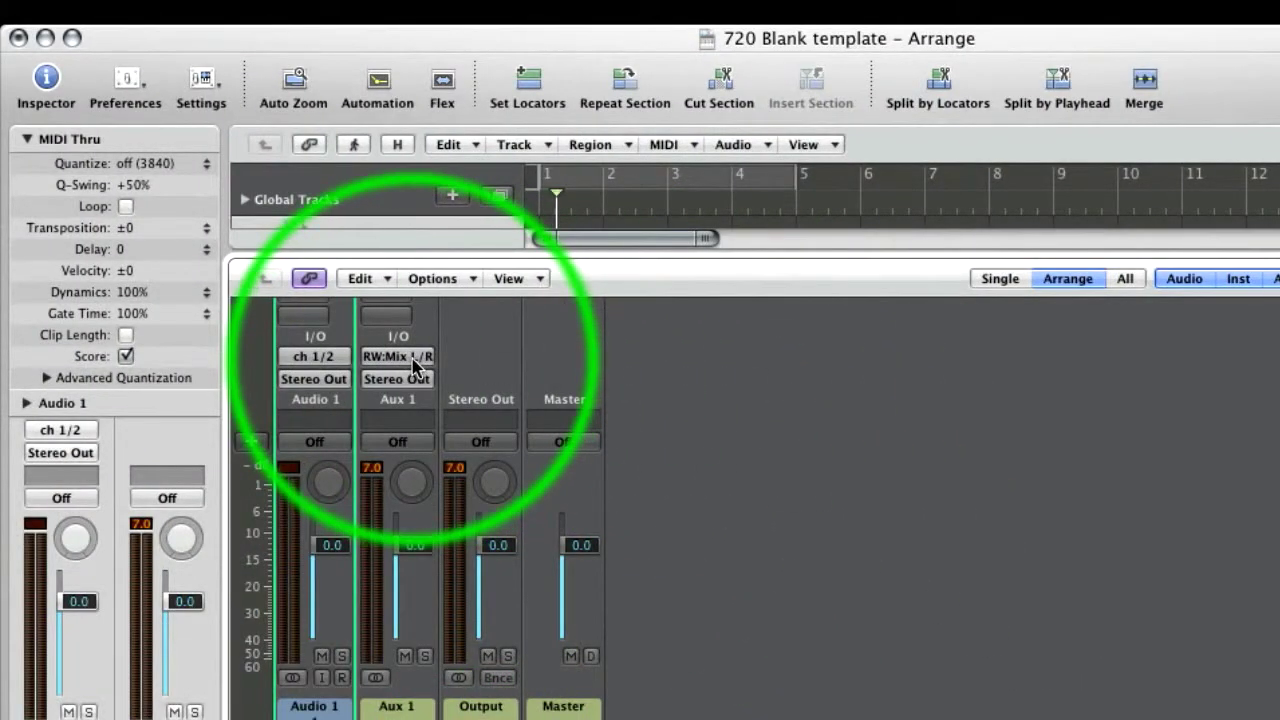
click(415, 362)
mouse_move(567, 508)
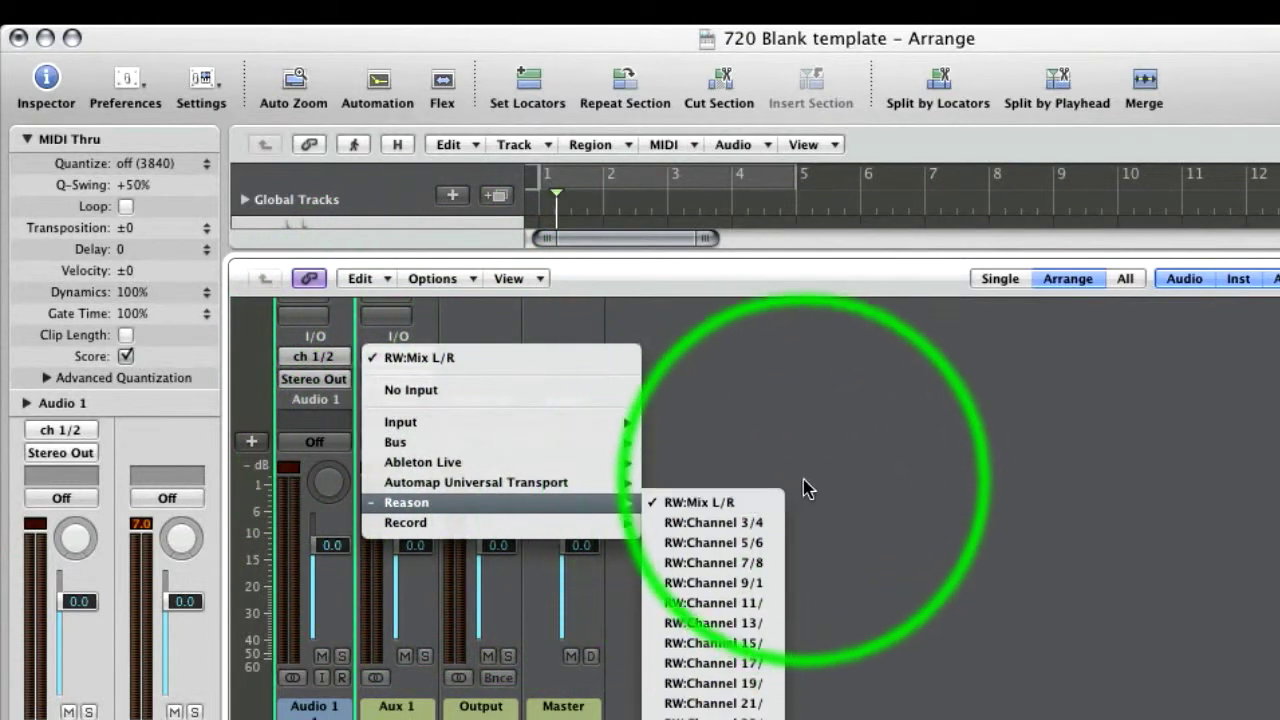
click(863, 474)
Return to the Reason rack and turn it back to the front panels.
click(728, 715)
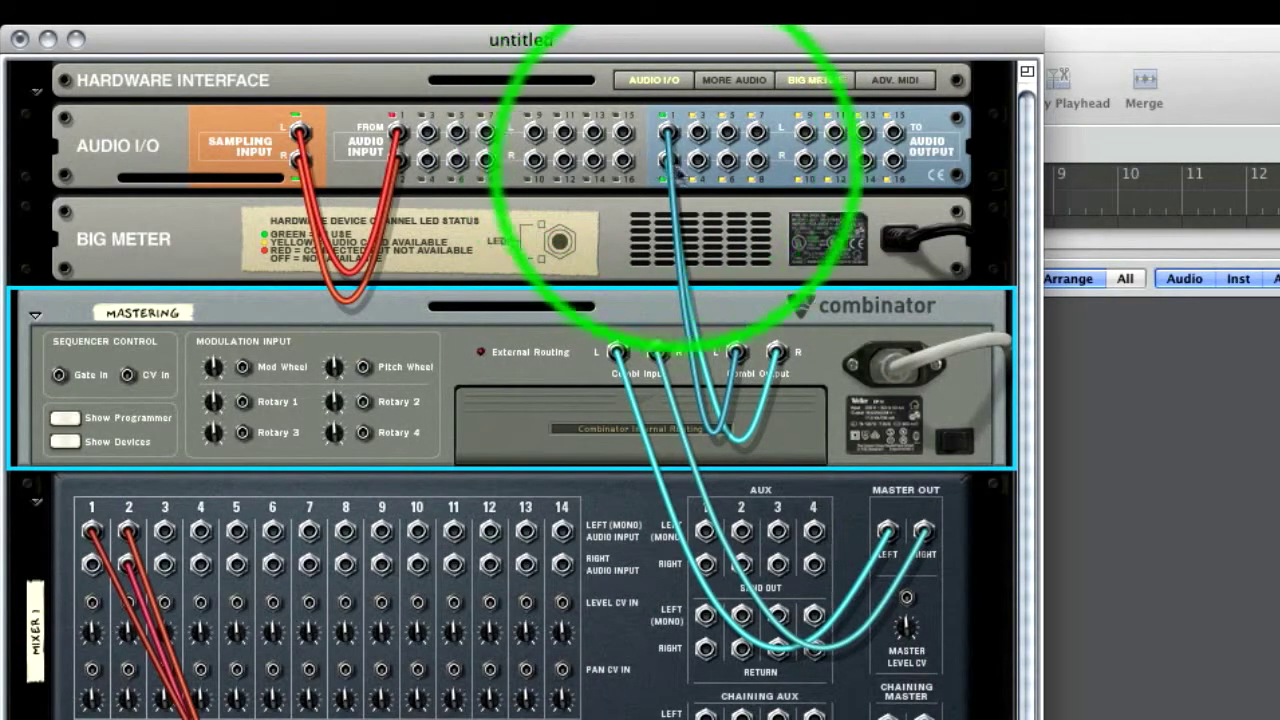
click(1195, 452)
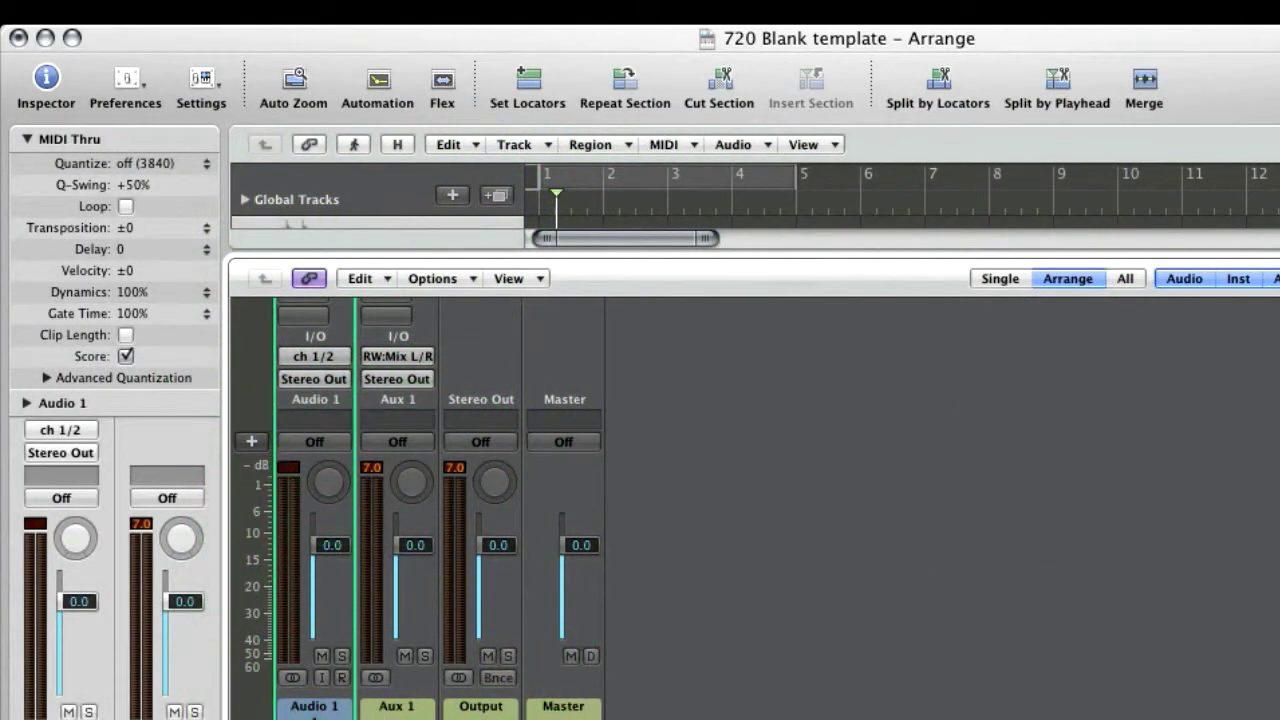
key(super+Tab)
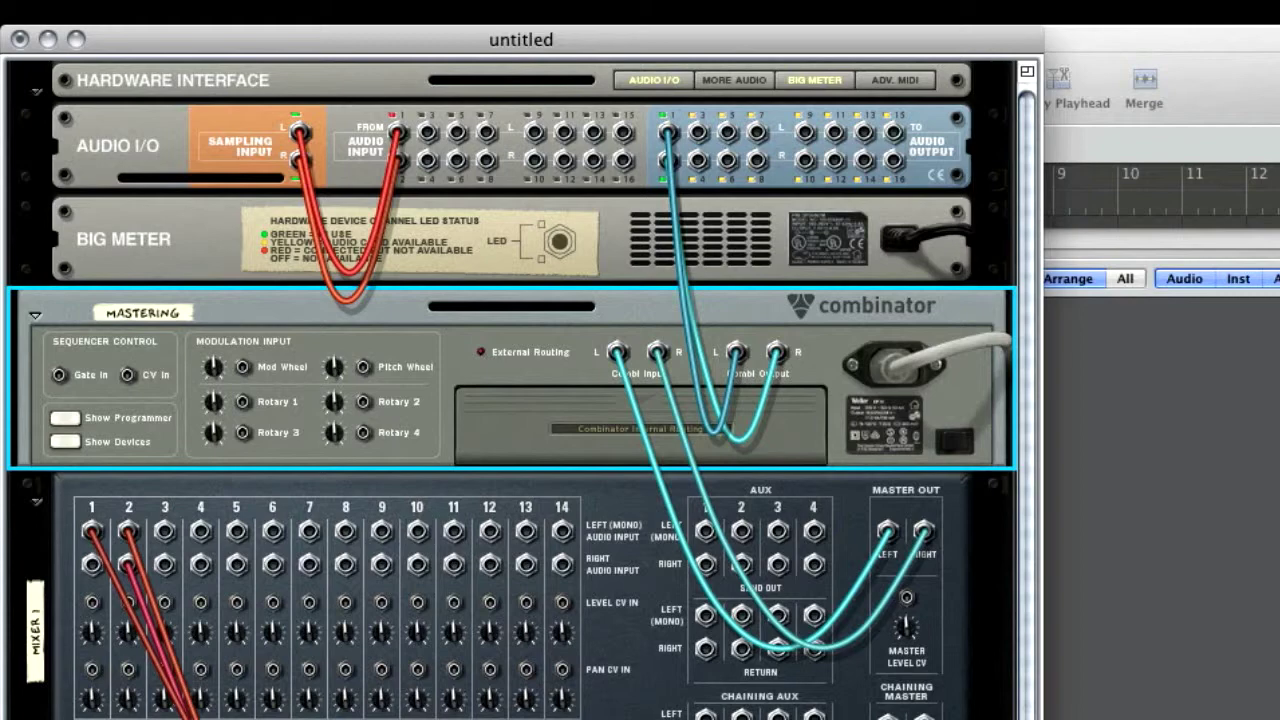
key(Tab)
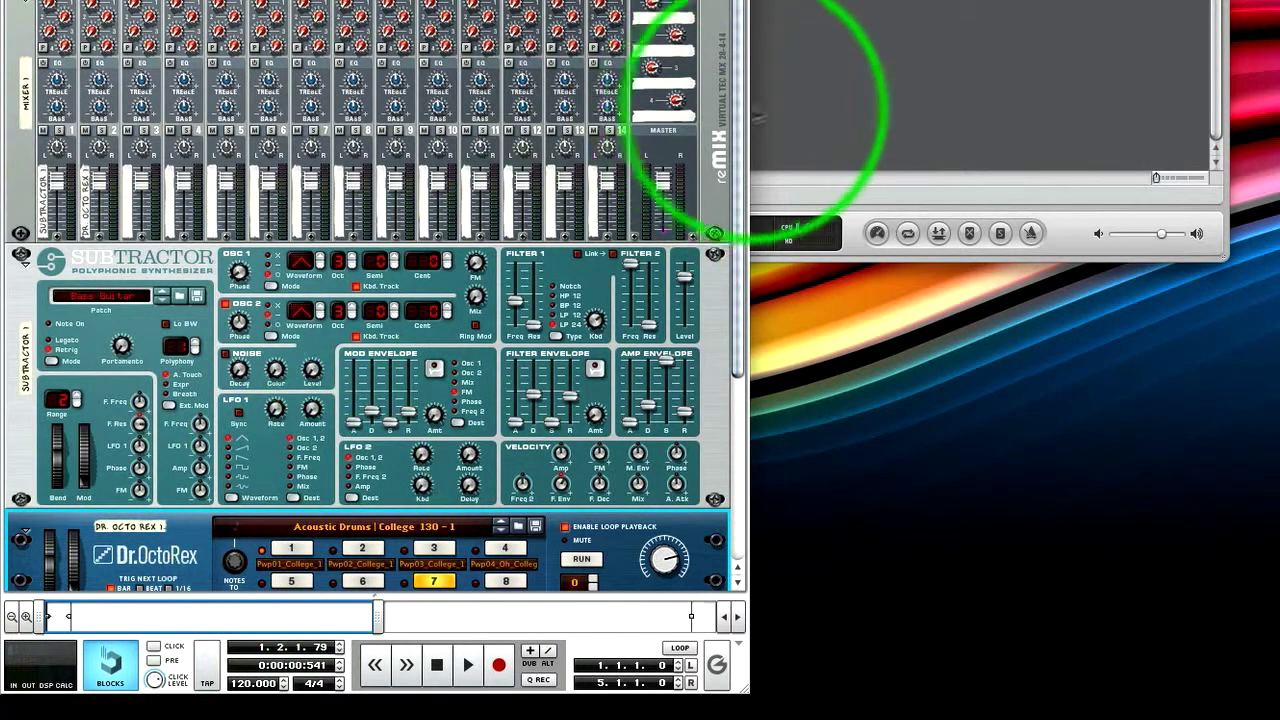
Bring Logic forward and open its CPU/HD meter, moved over the mixer.
click(780, 108)
click(790, 228)
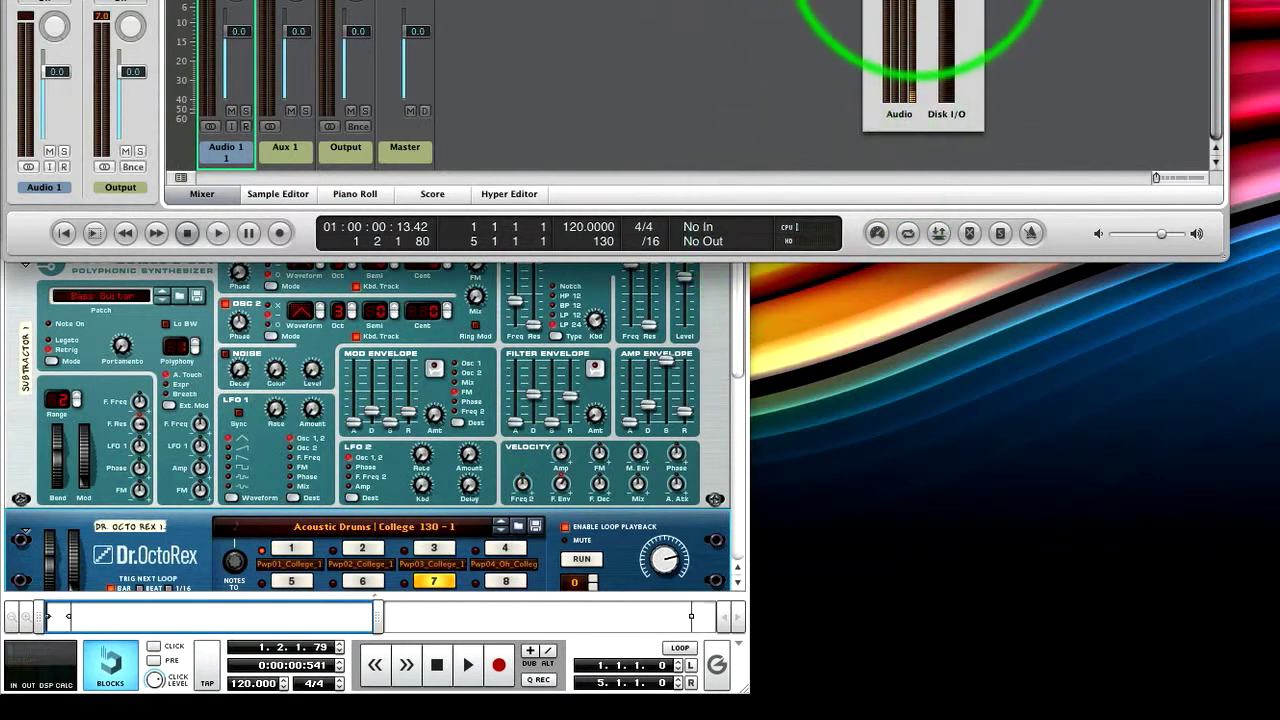
drag(920, 2, 239, 55)
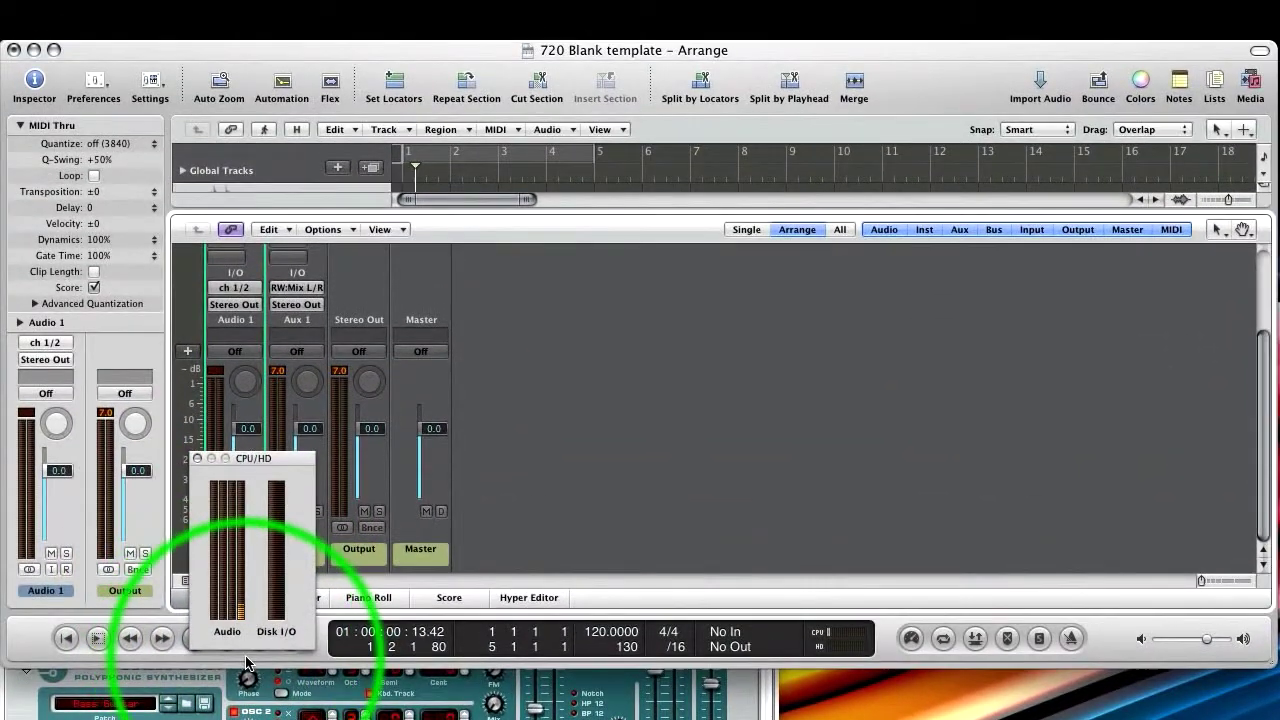
Close the CPU/HD meter, collapse the mixer to show Audio 1, and open New Tracks.
click(197, 458)
drag(440, 211, 615, 603)
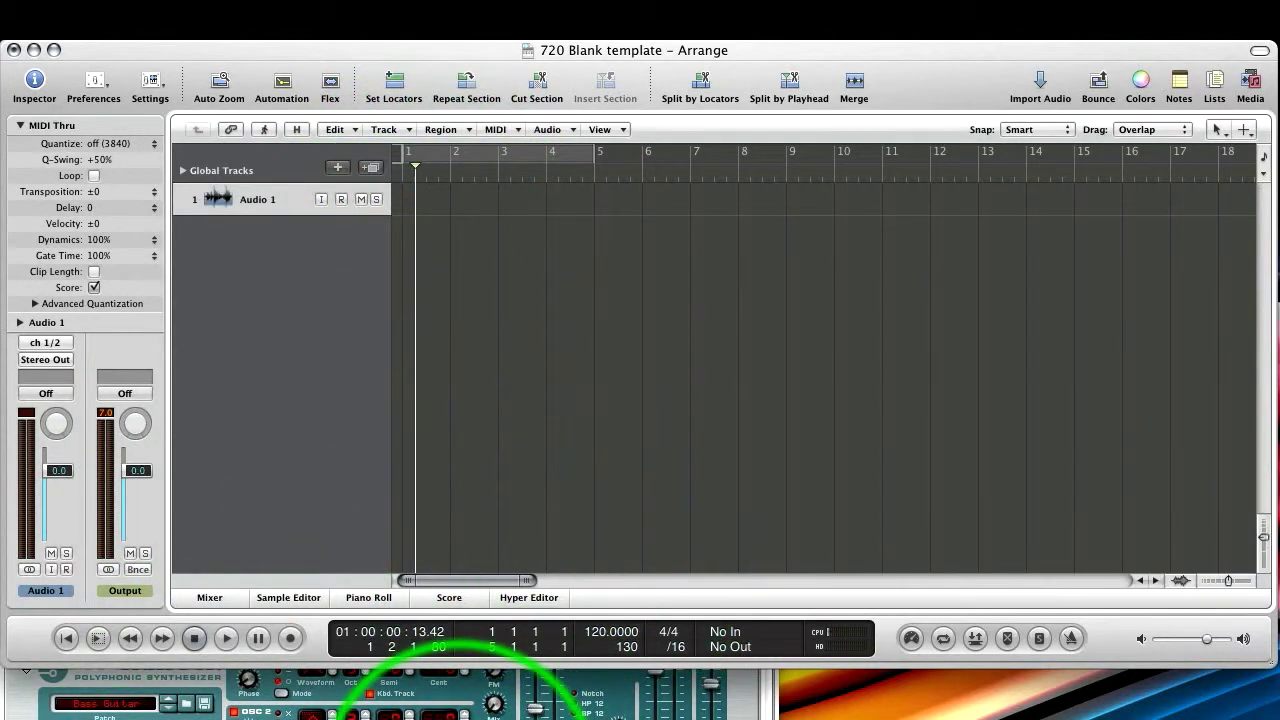
click(699, 257)
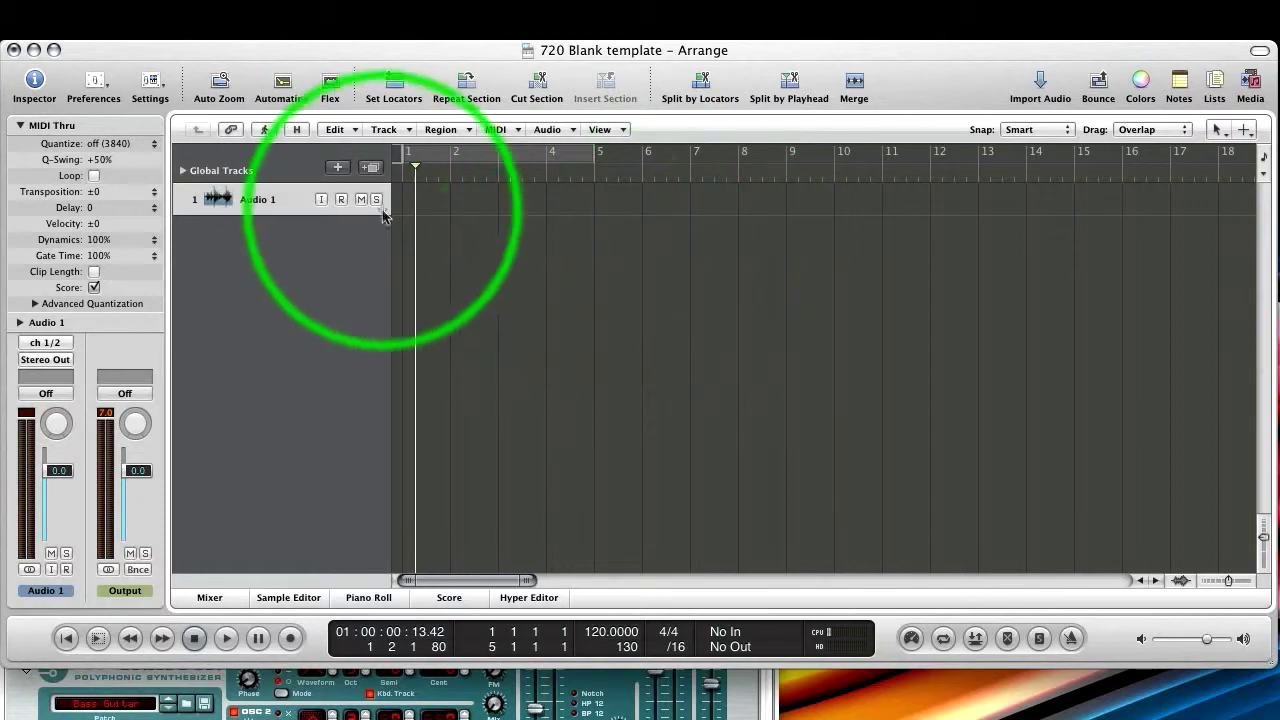
click(339, 169)
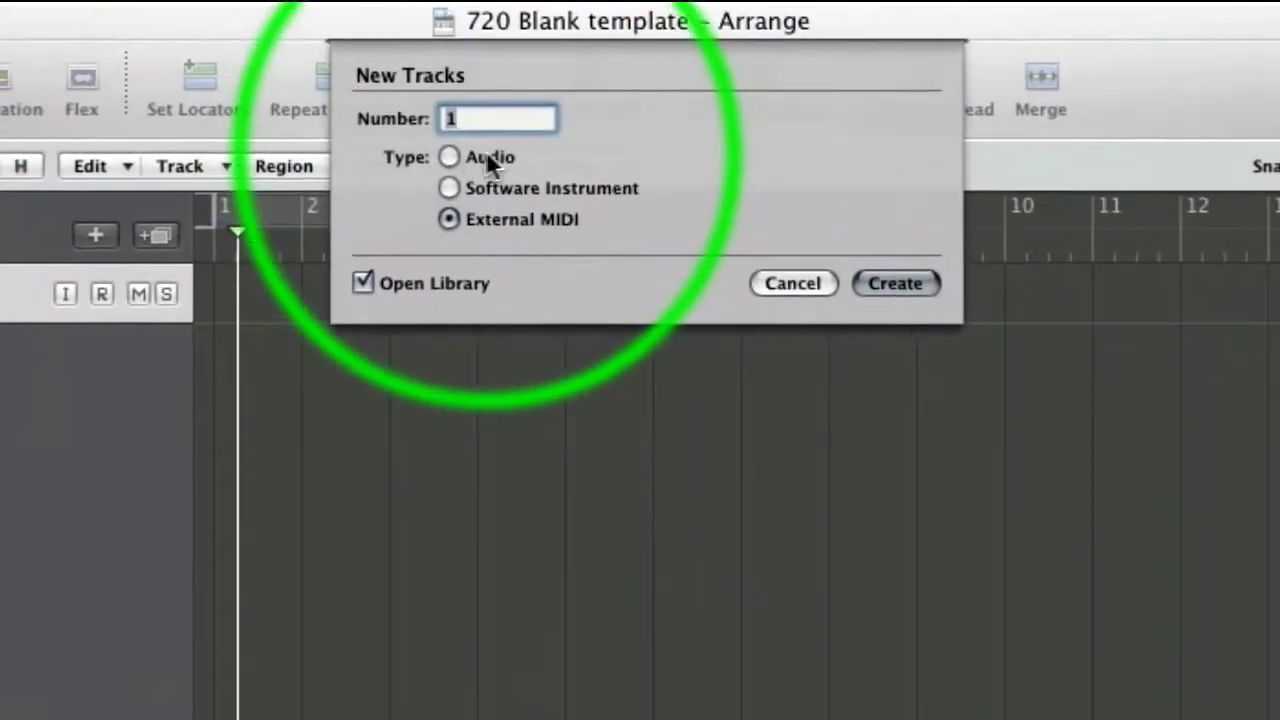
Create one External MIDI track (track 2, Grand Piano) and close the media library panel.
click(487, 157)
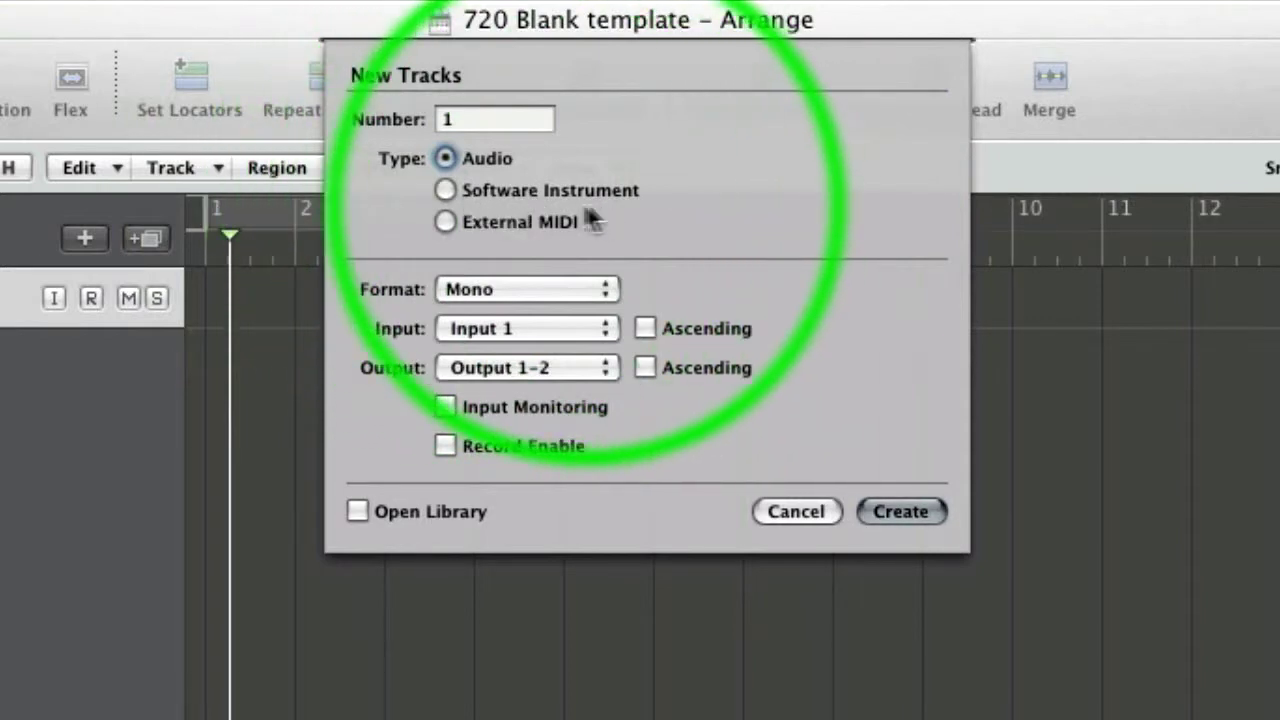
click(445, 192)
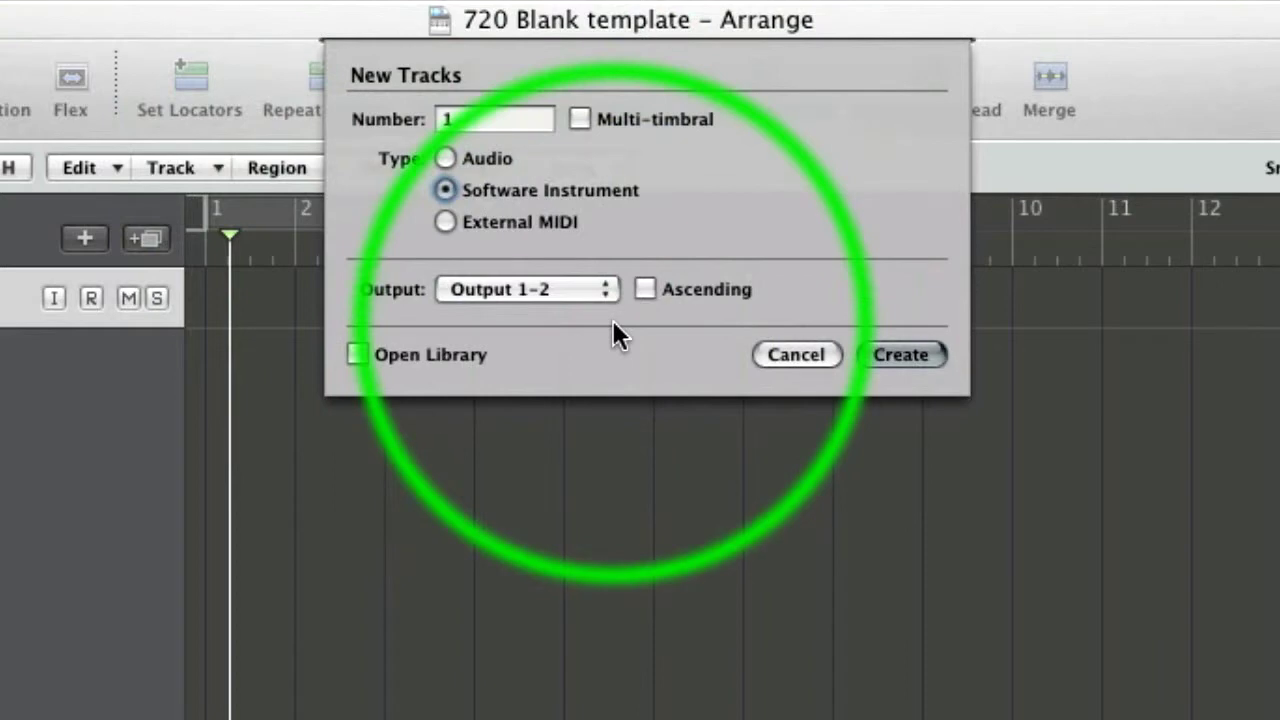
click(445, 222)
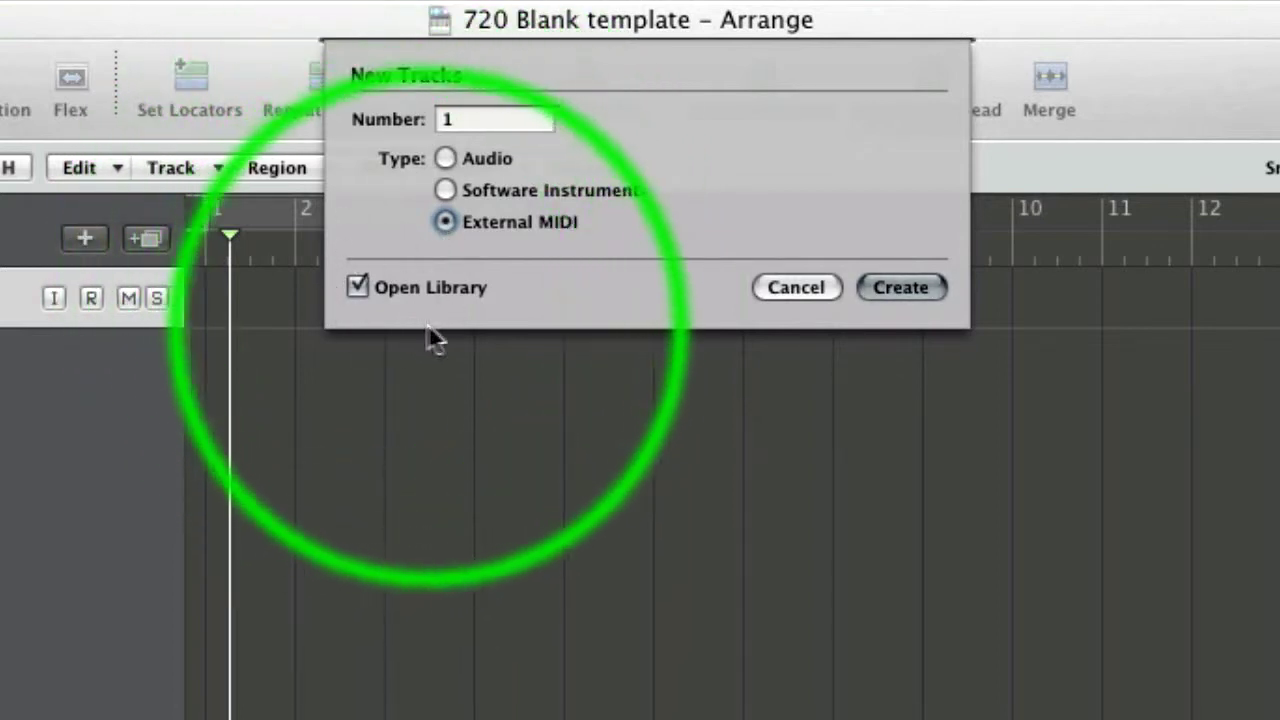
click(905, 288)
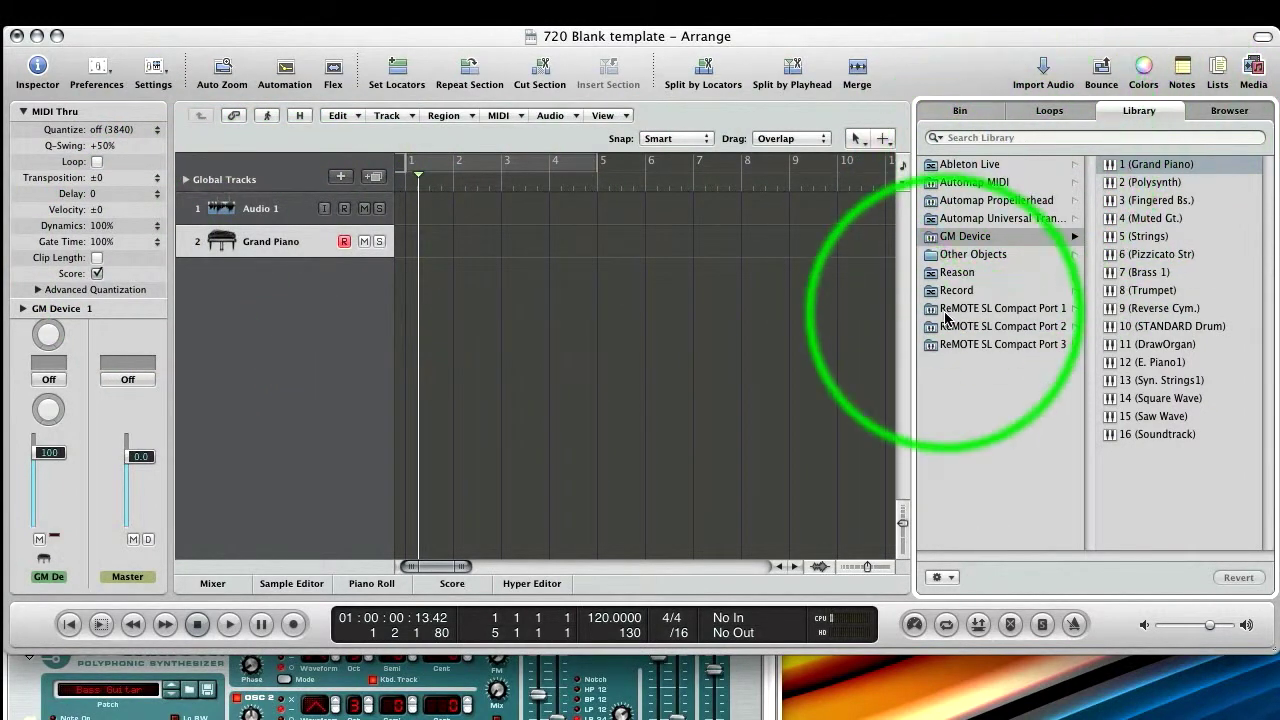
click(1252, 70)
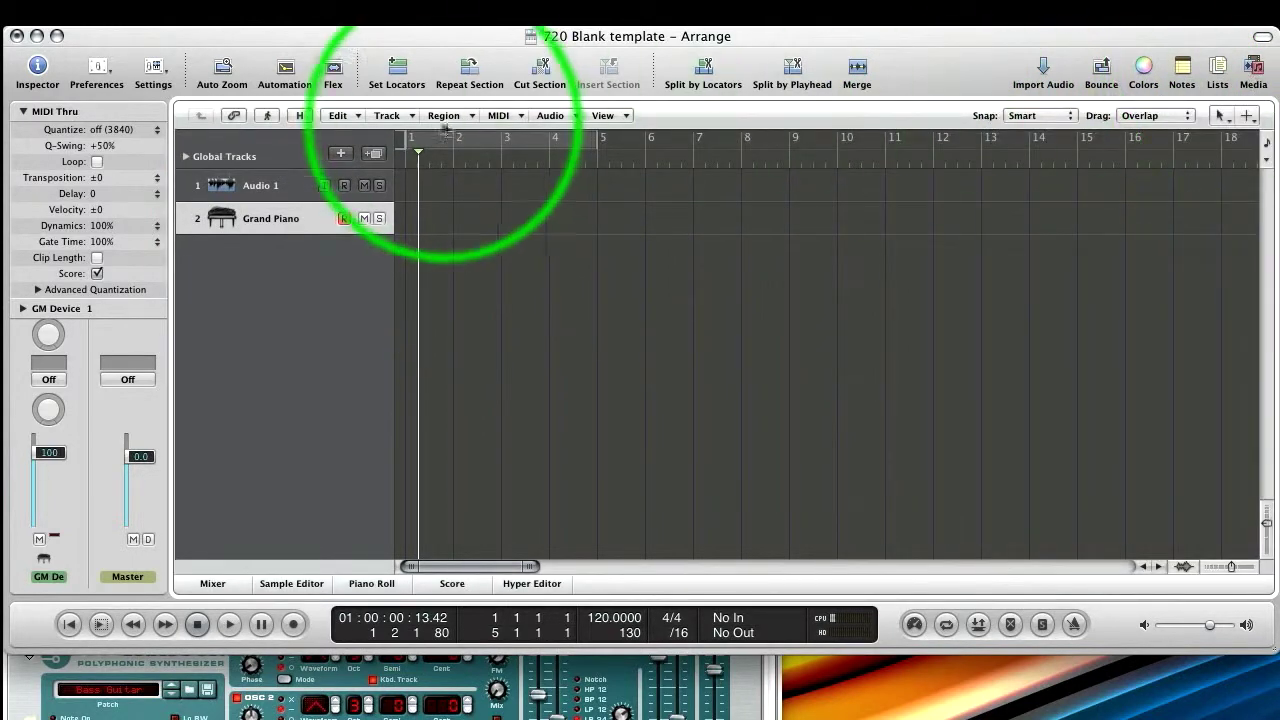
Assign track 2 to SubTractor 1 from the Library's Reason category, then bring Reason forward.
click(1262, 67)
click(995, 110)
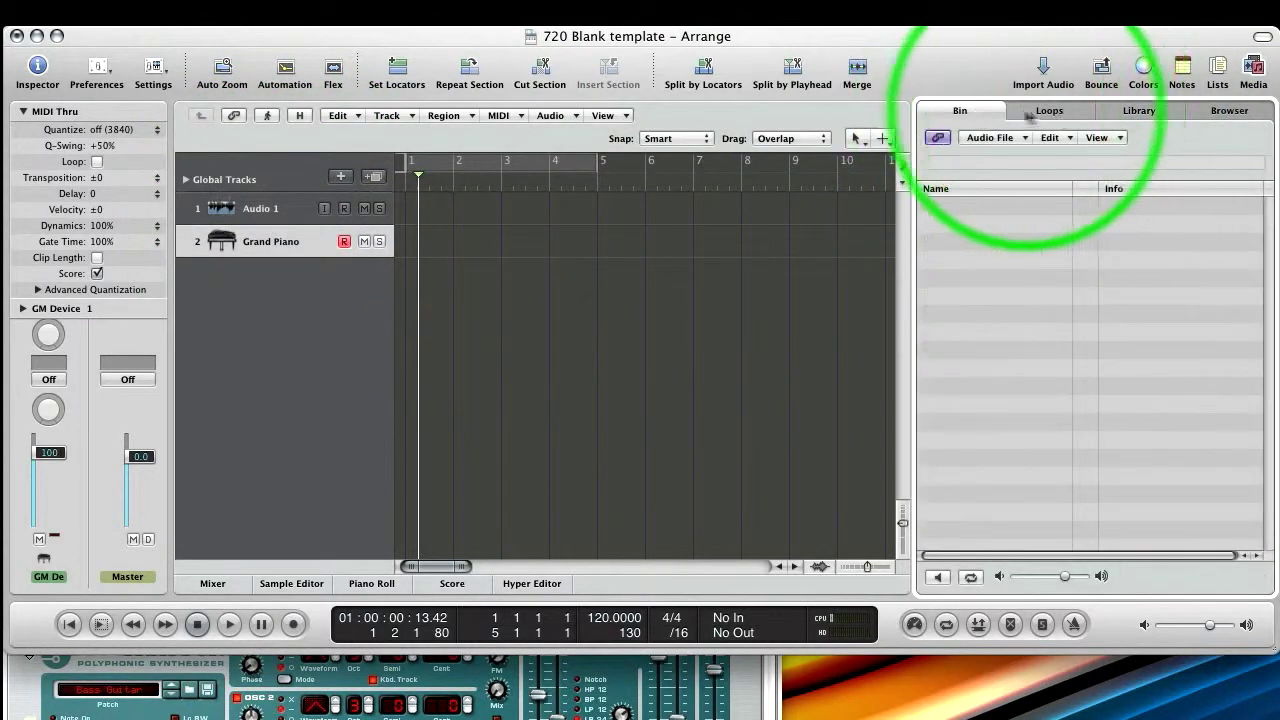
click(1040, 114)
click(1137, 112)
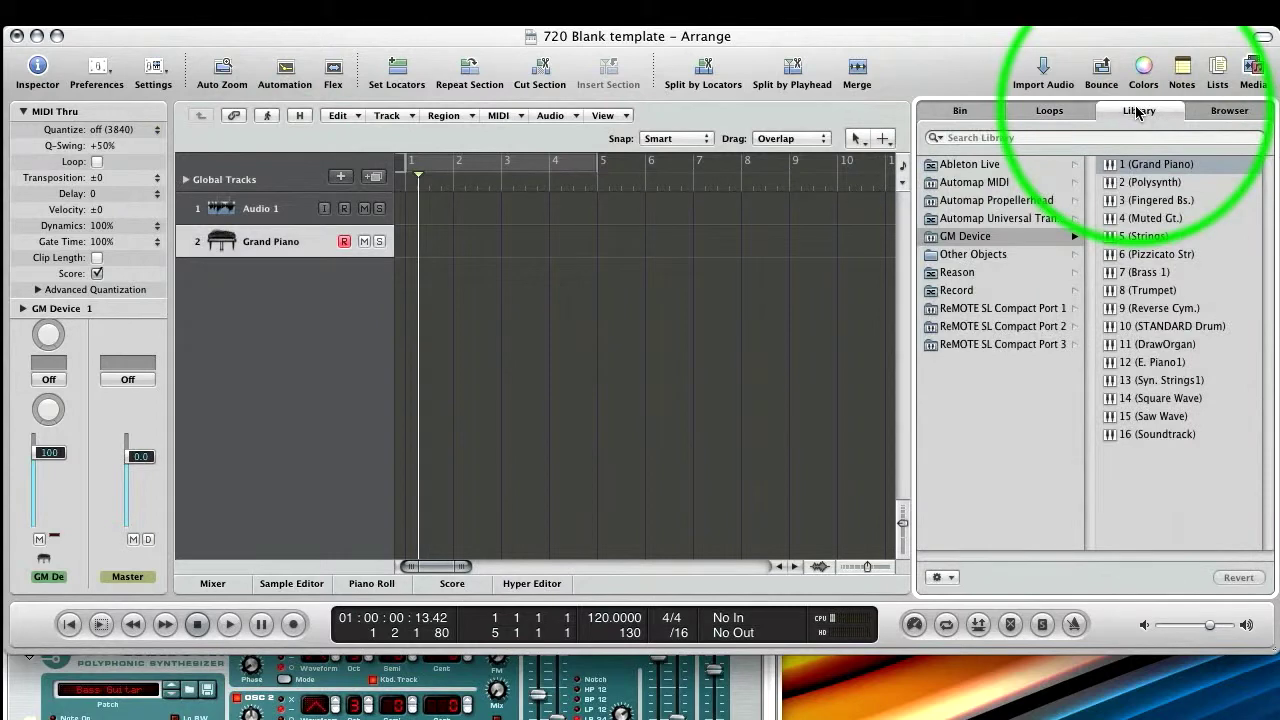
click(955, 273)
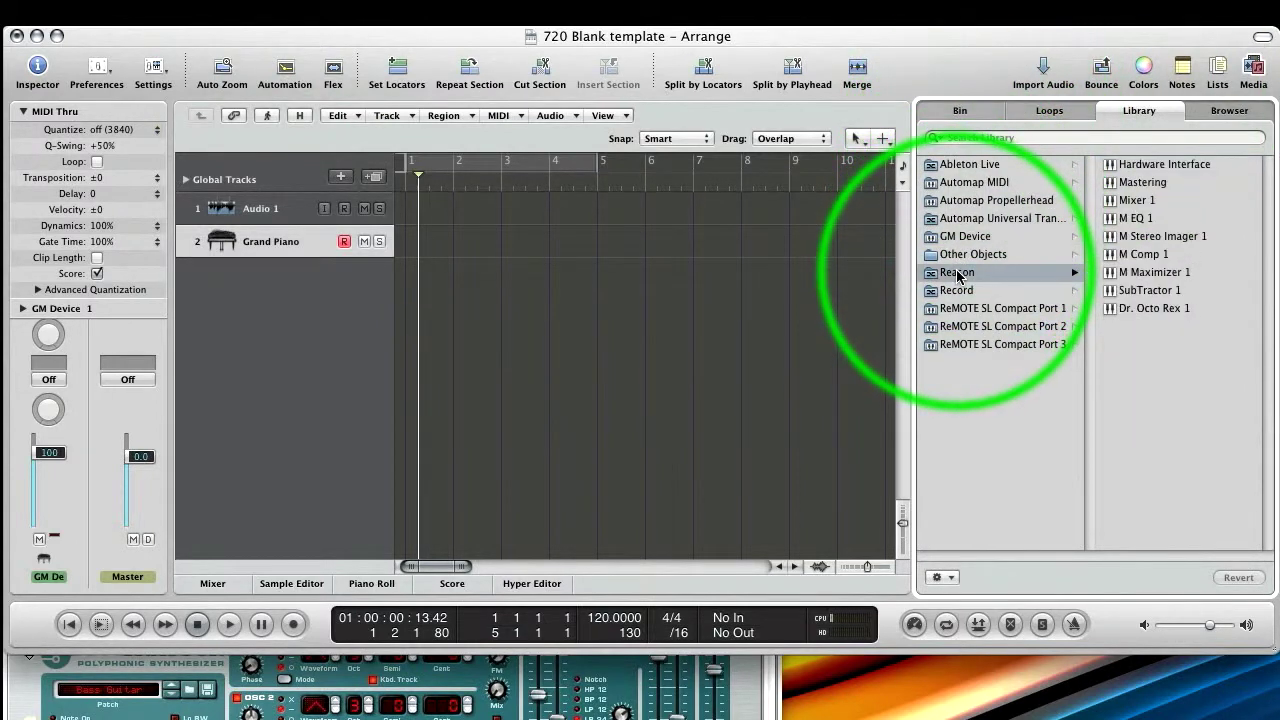
click(1150, 290)
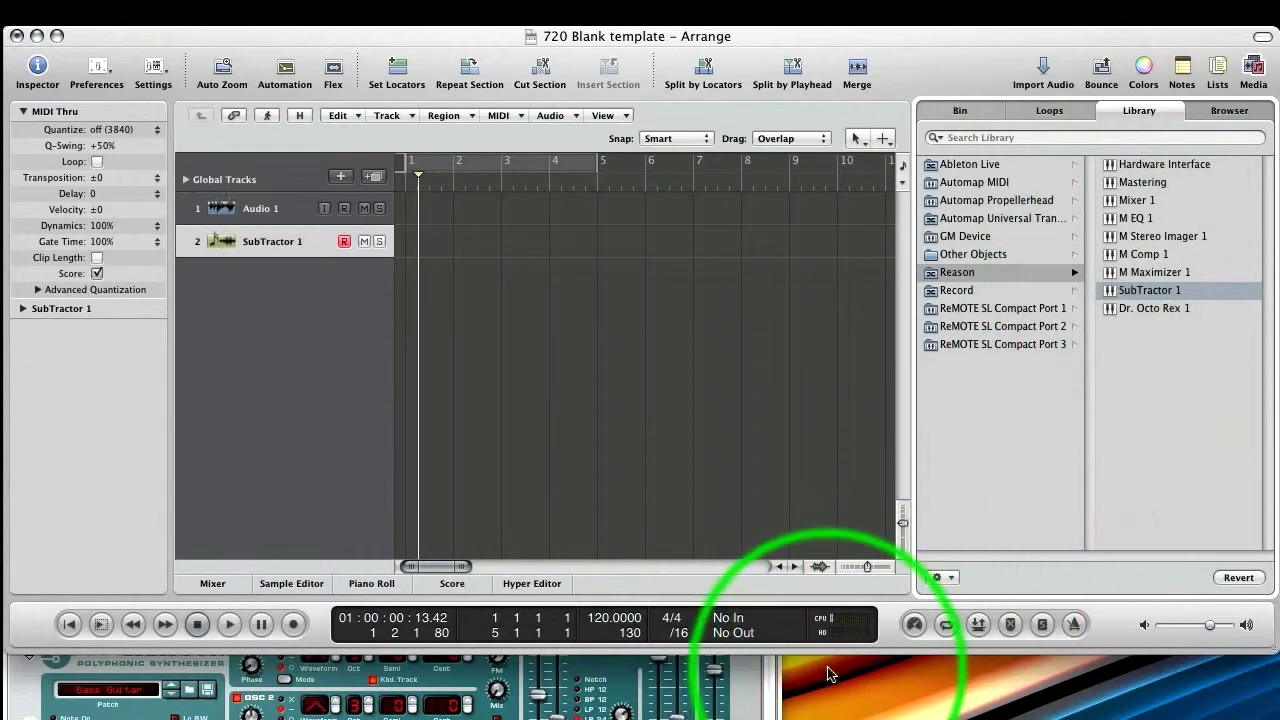
click(750, 662)
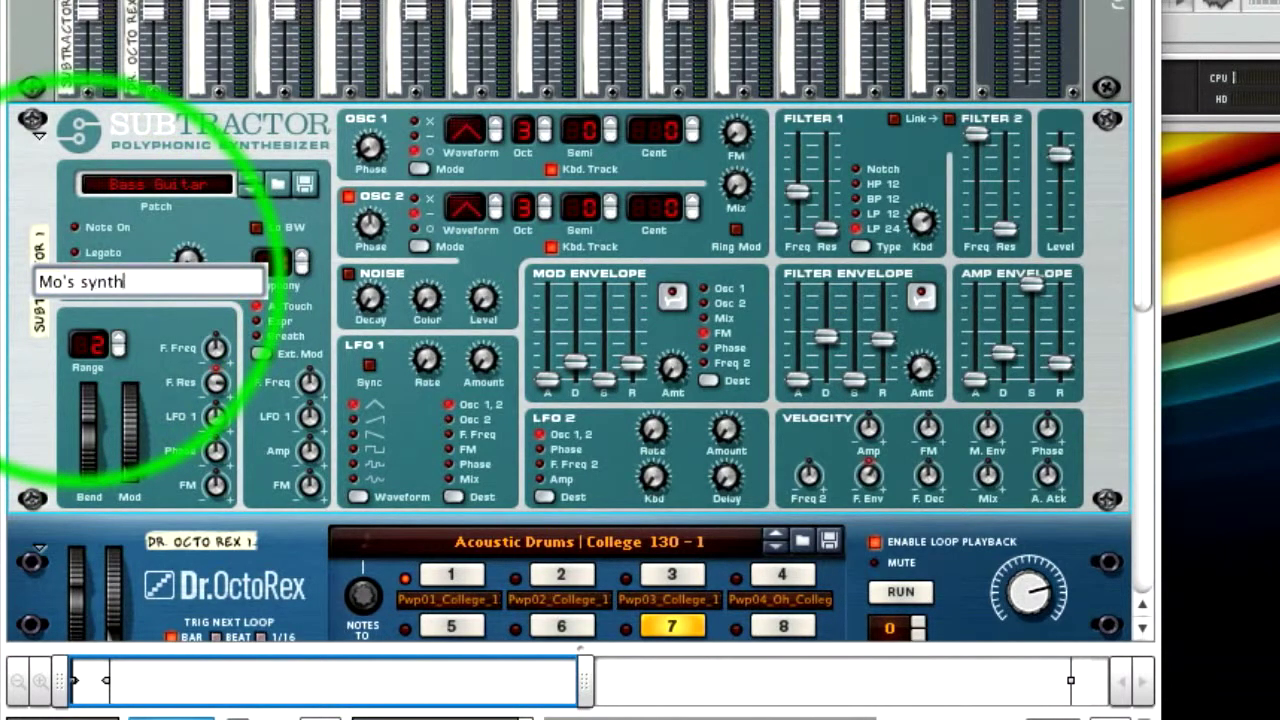
Confirm the SubTractor's new name, assign it to track 2, close the library, and return to Reason.
key(Return)
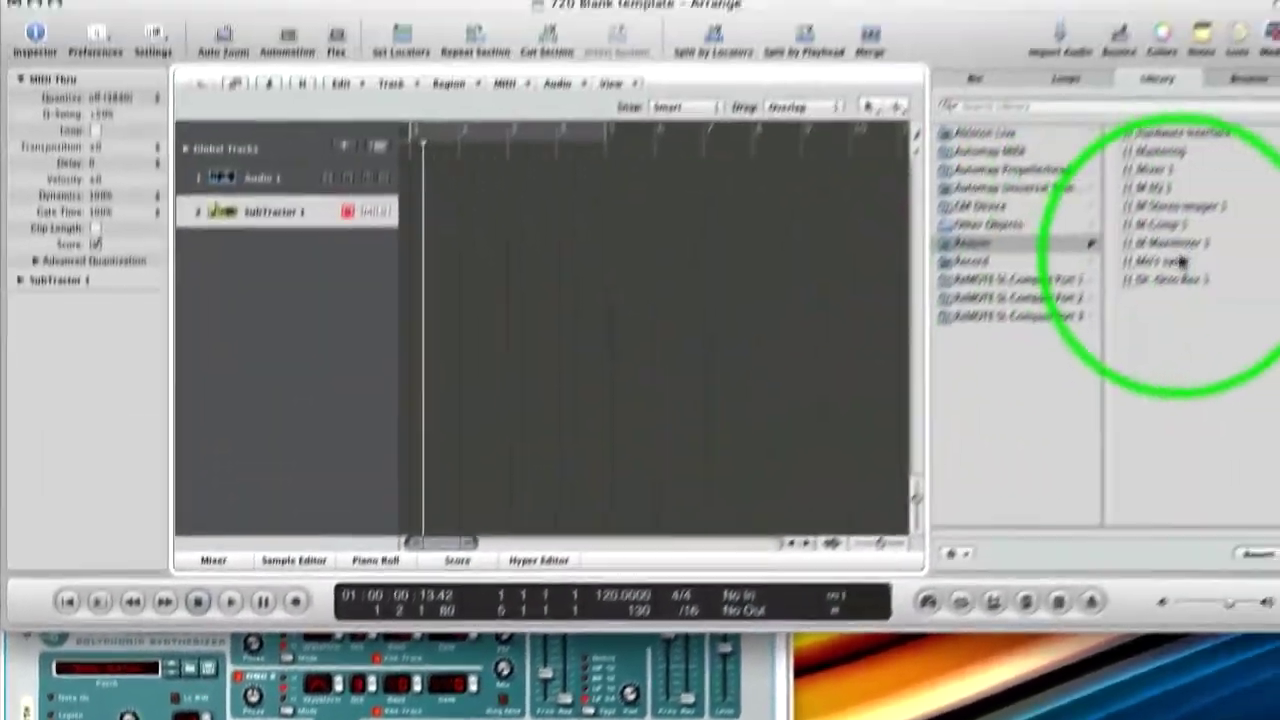
click(1135, 289)
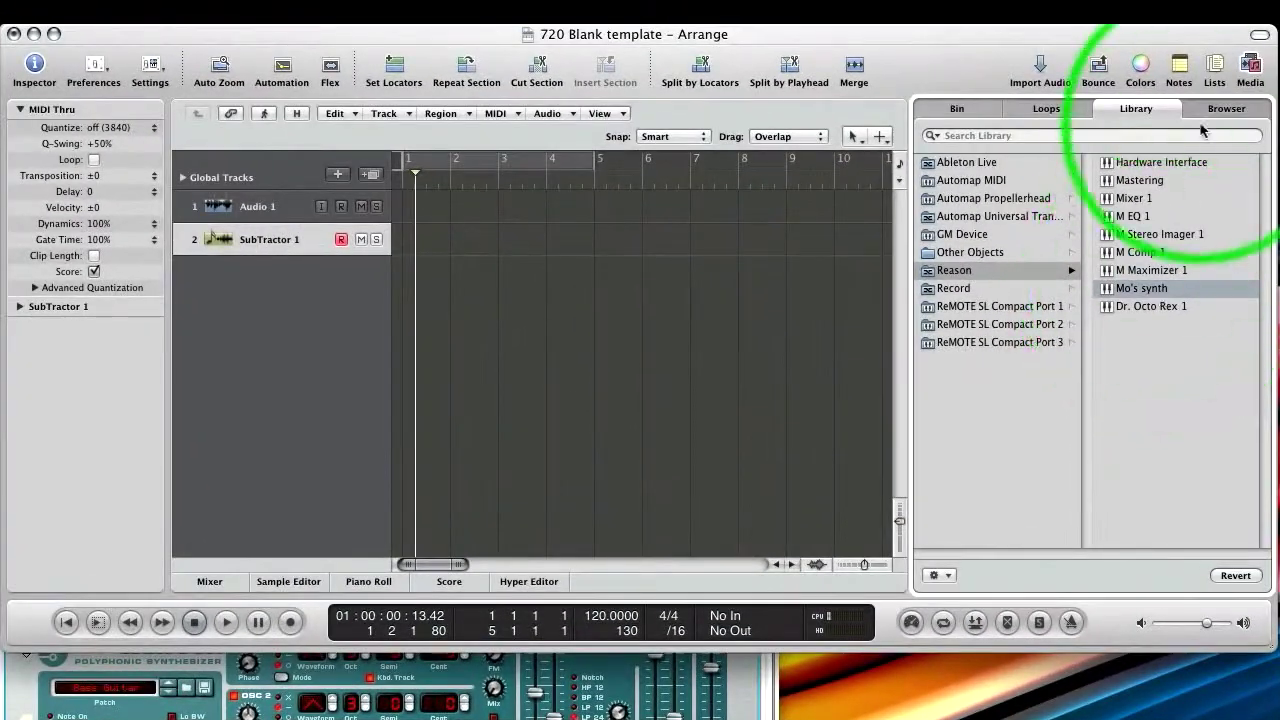
click(1258, 72)
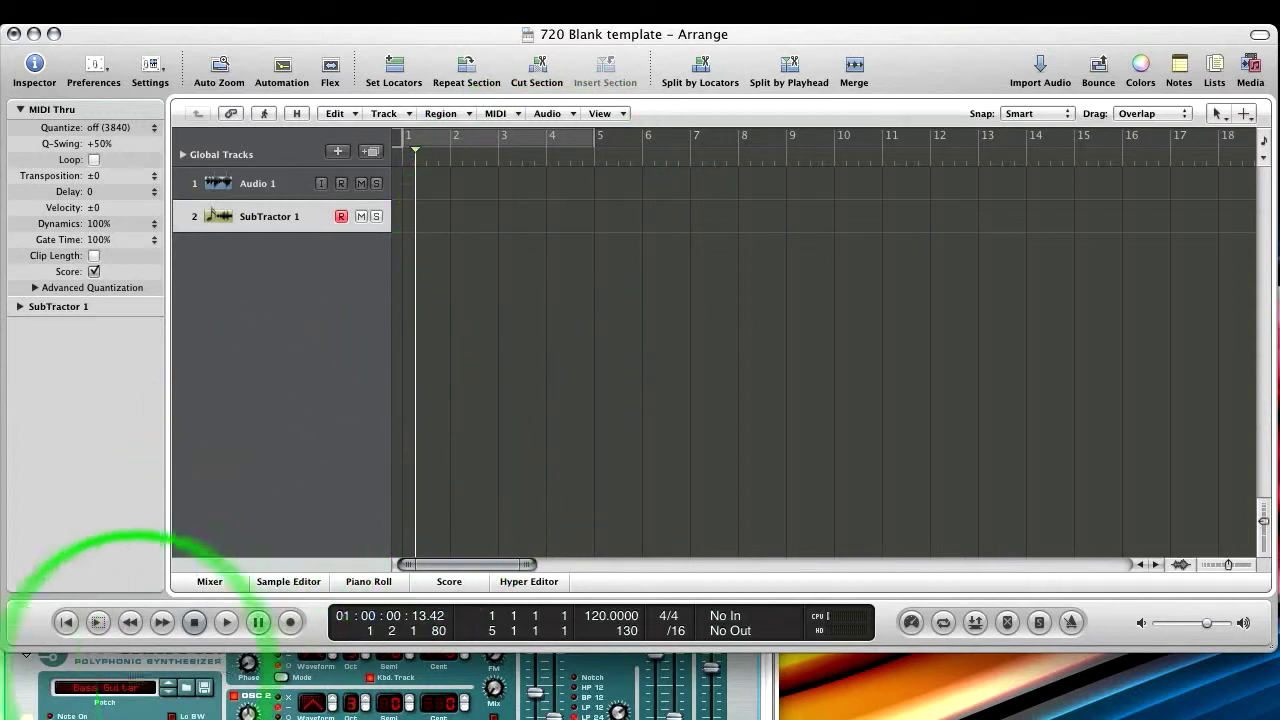
click(146, 716)
Switch SubTractor to the WarmPad patch, and keep only the SubTractor 1 track in Logic.
click(140, 688)
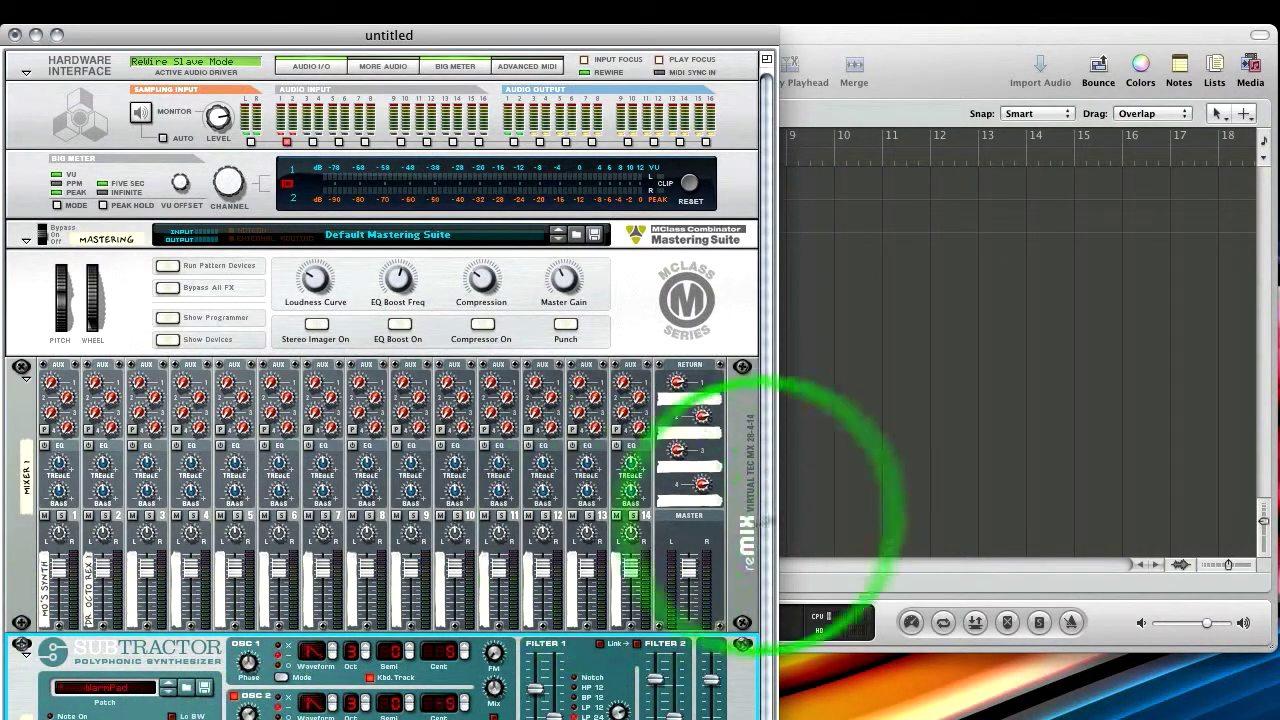
click(778, 483)
click(455, 405)
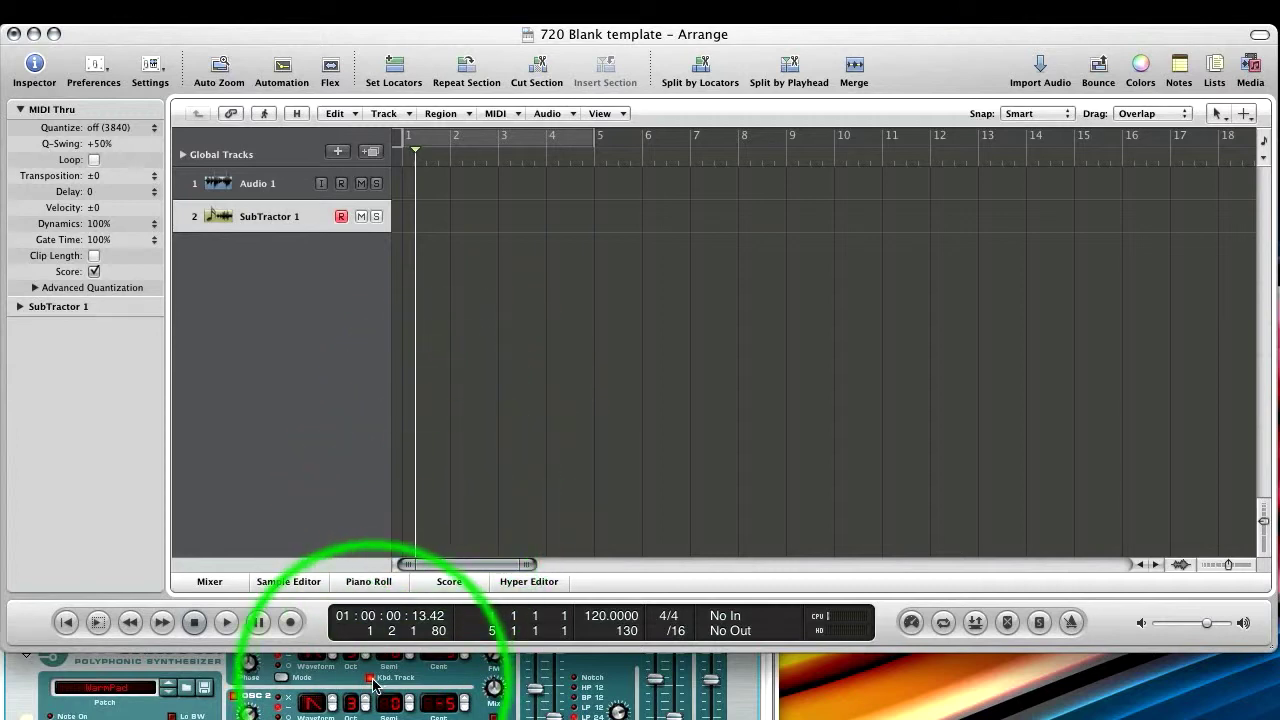
click(97, 714)
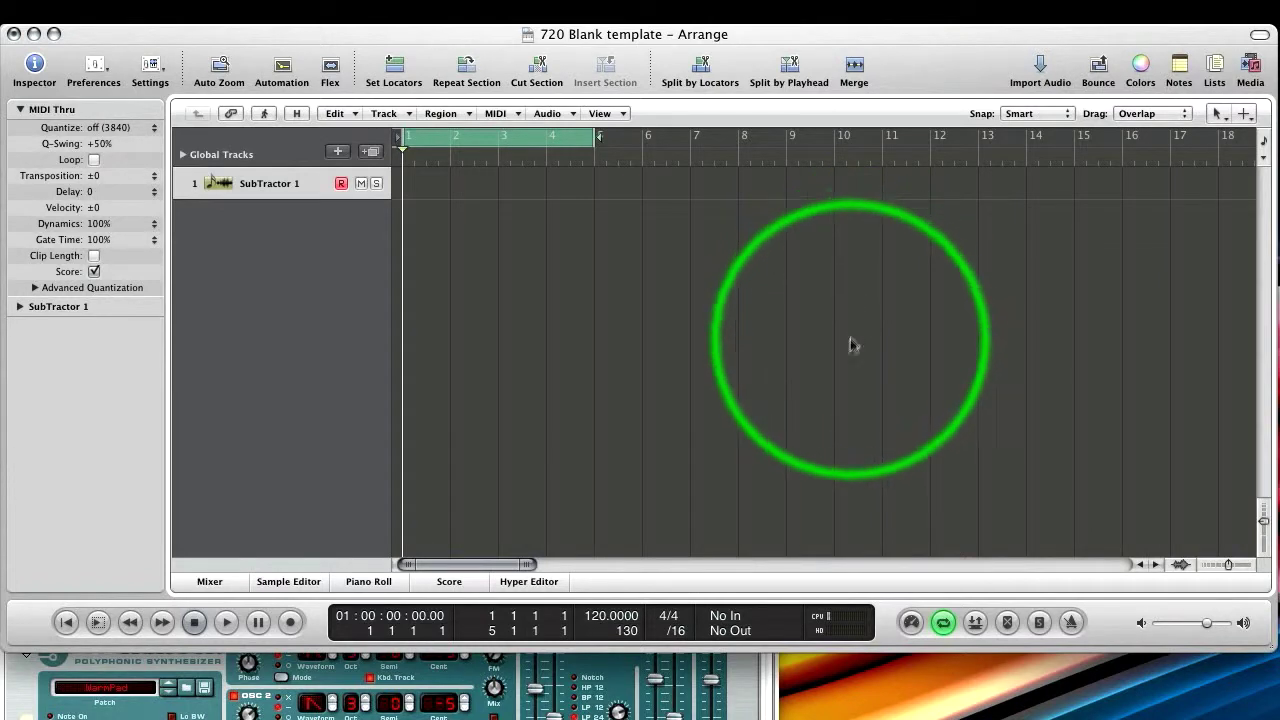
Record a SubTractor MIDI region over bars 1–5, then close the note editor and show the mixer.
key(r)
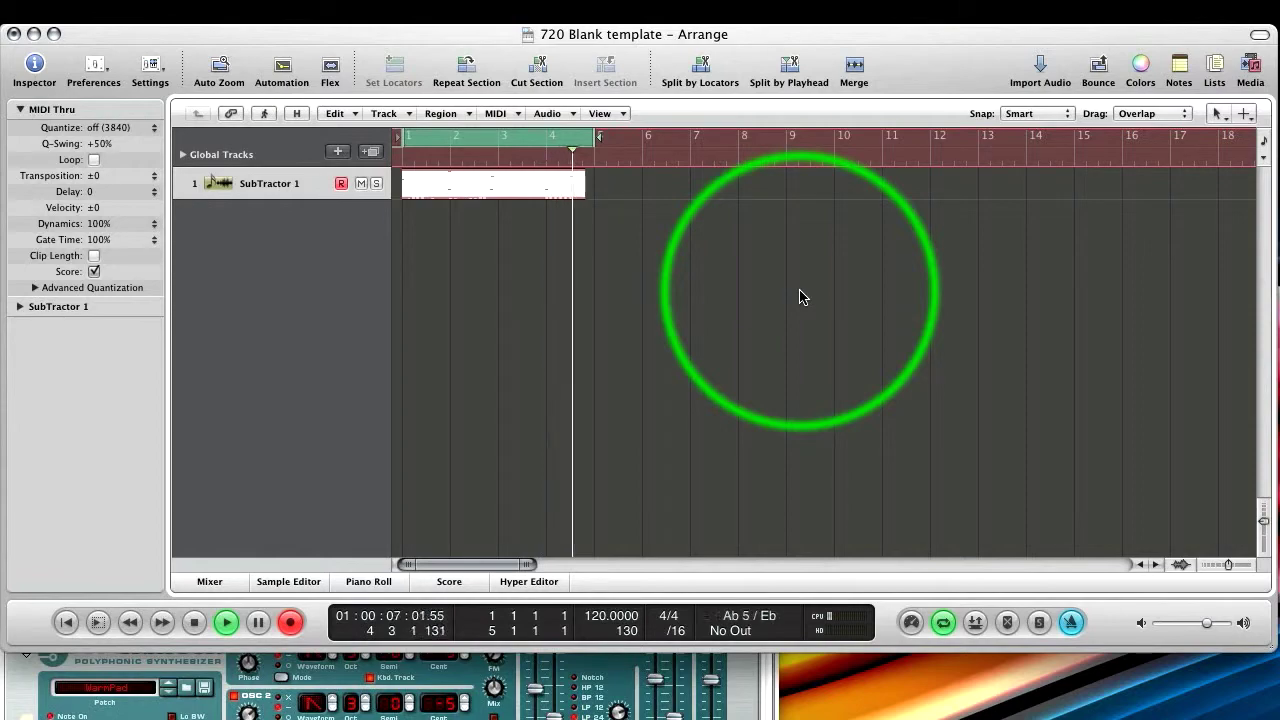
key(space)
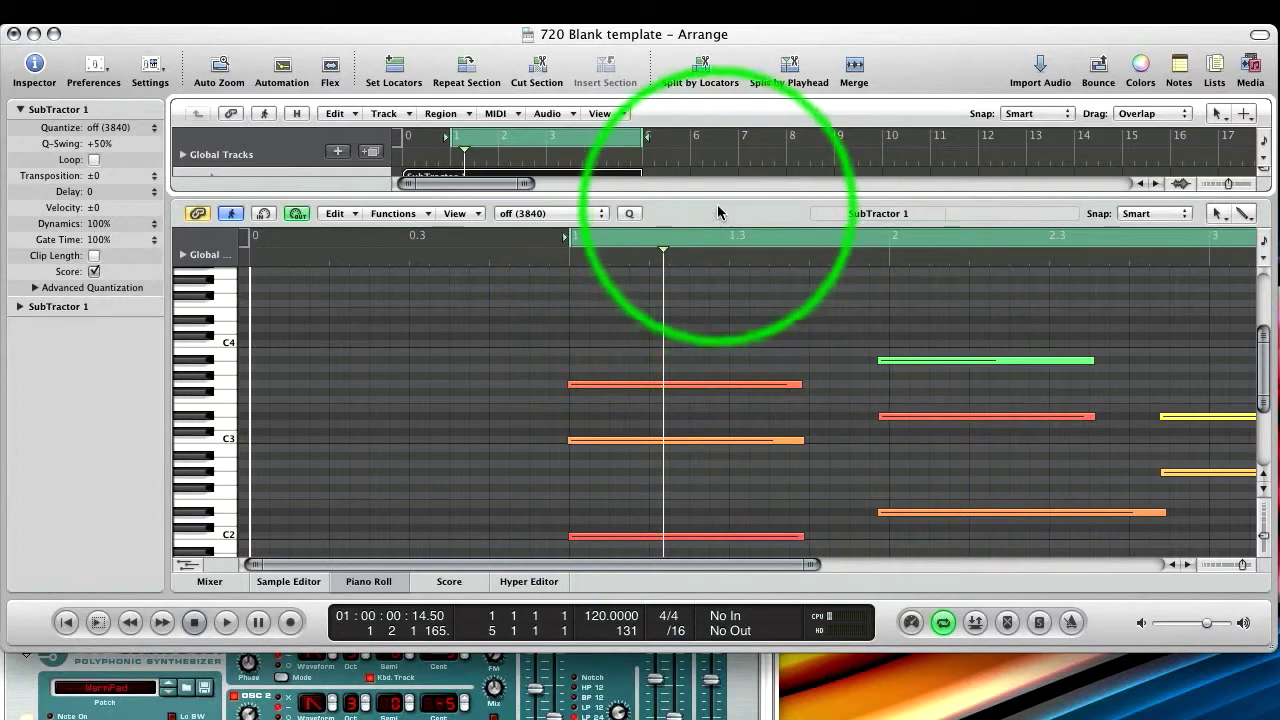
drag(718, 193, 657, 557)
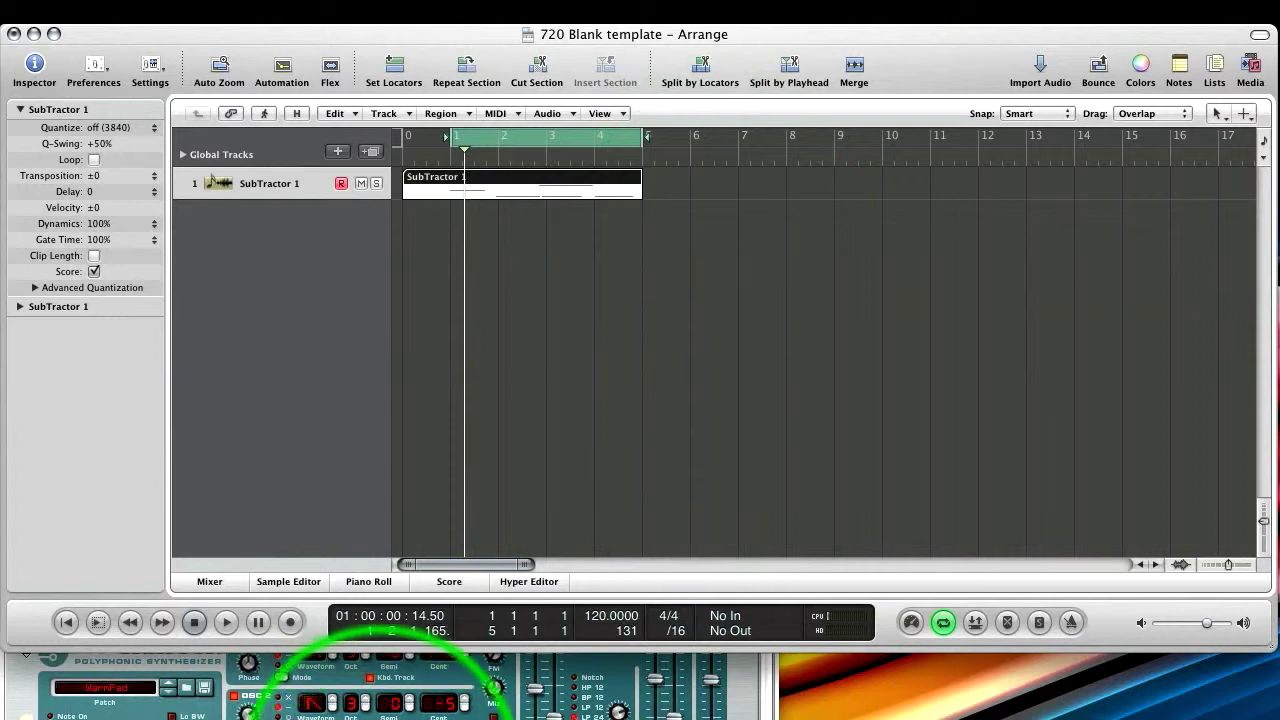
click(212, 582)
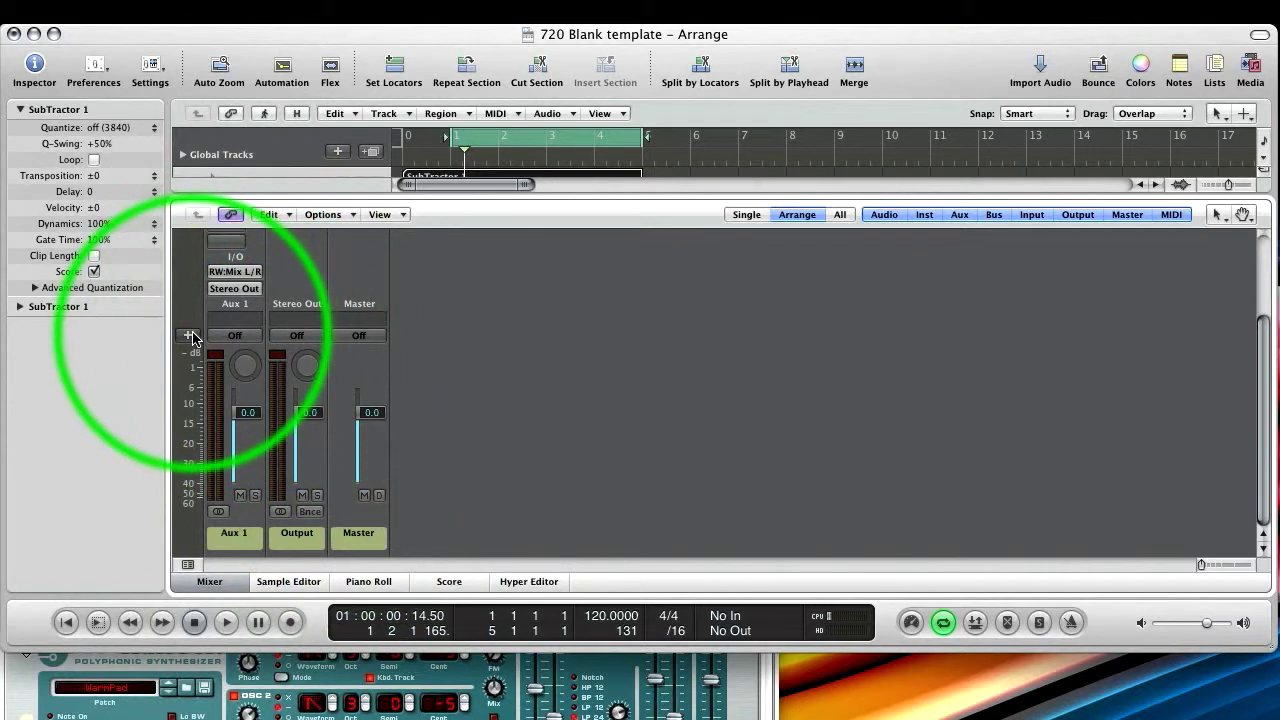
Add a new aux channel strip with its input set to Reason RW:Channel 3/4.
click(189, 335)
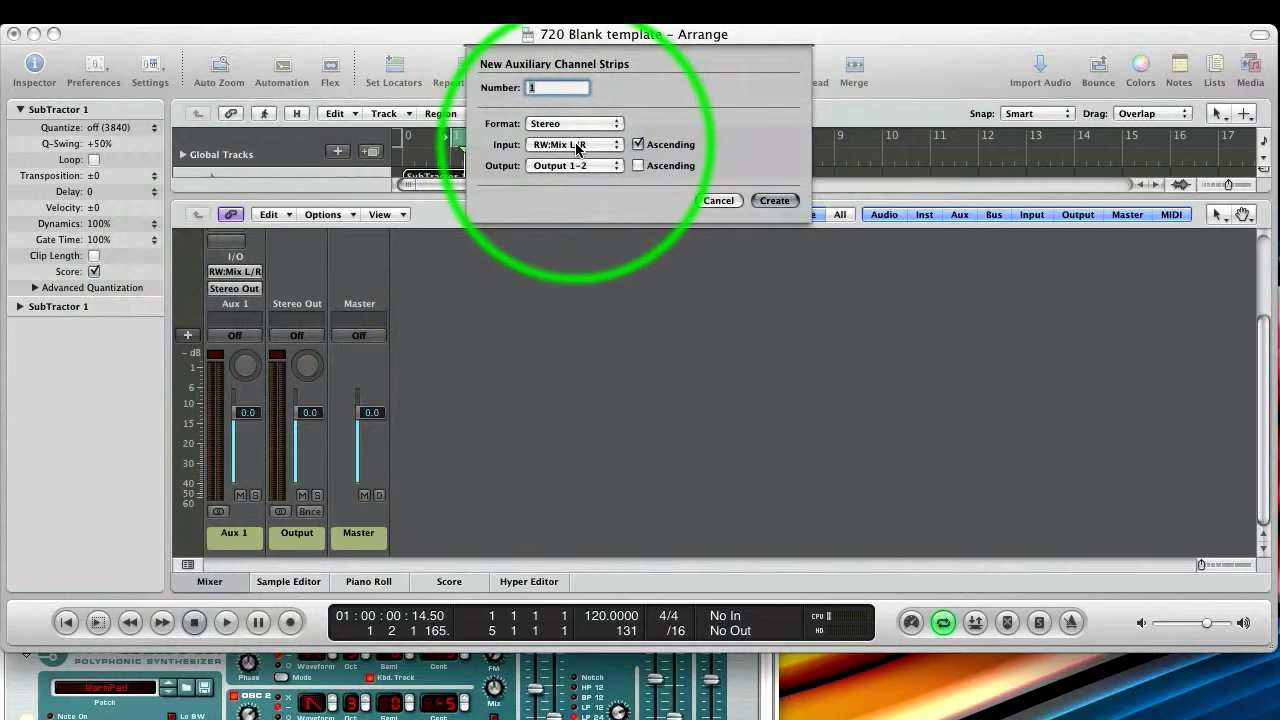
click(575, 145)
mouse_move(583, 232)
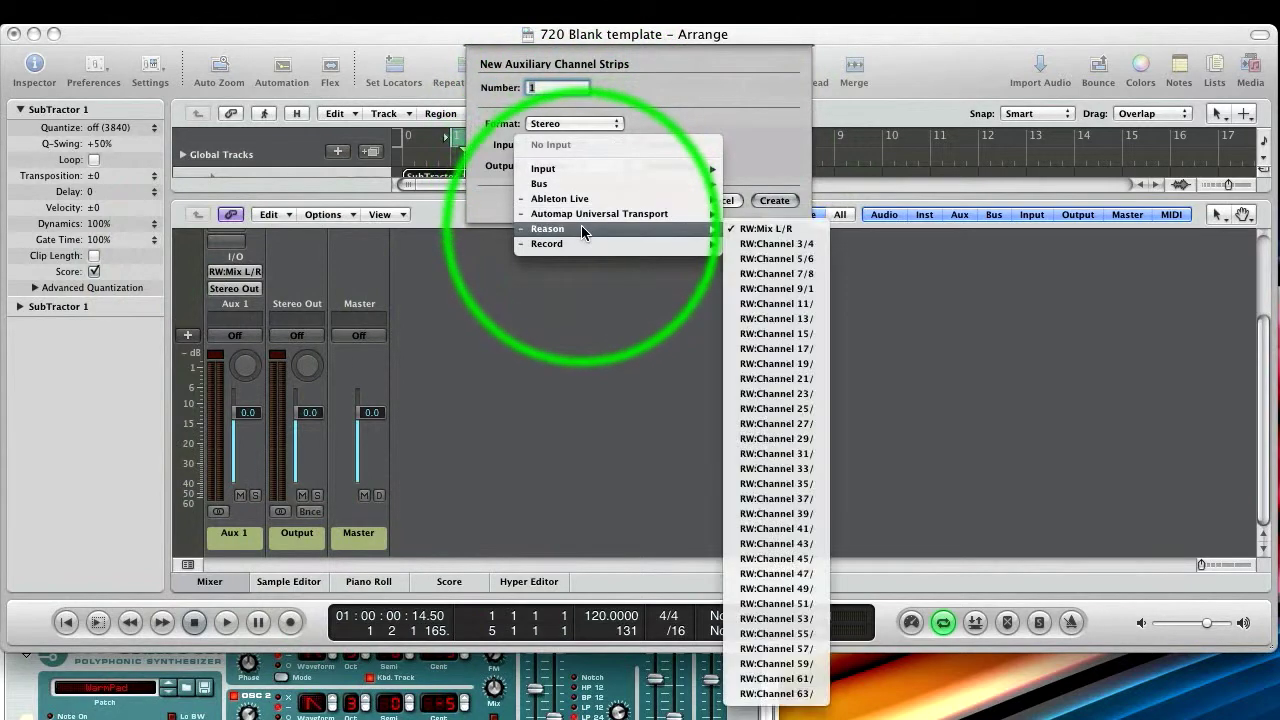
click(778, 244)
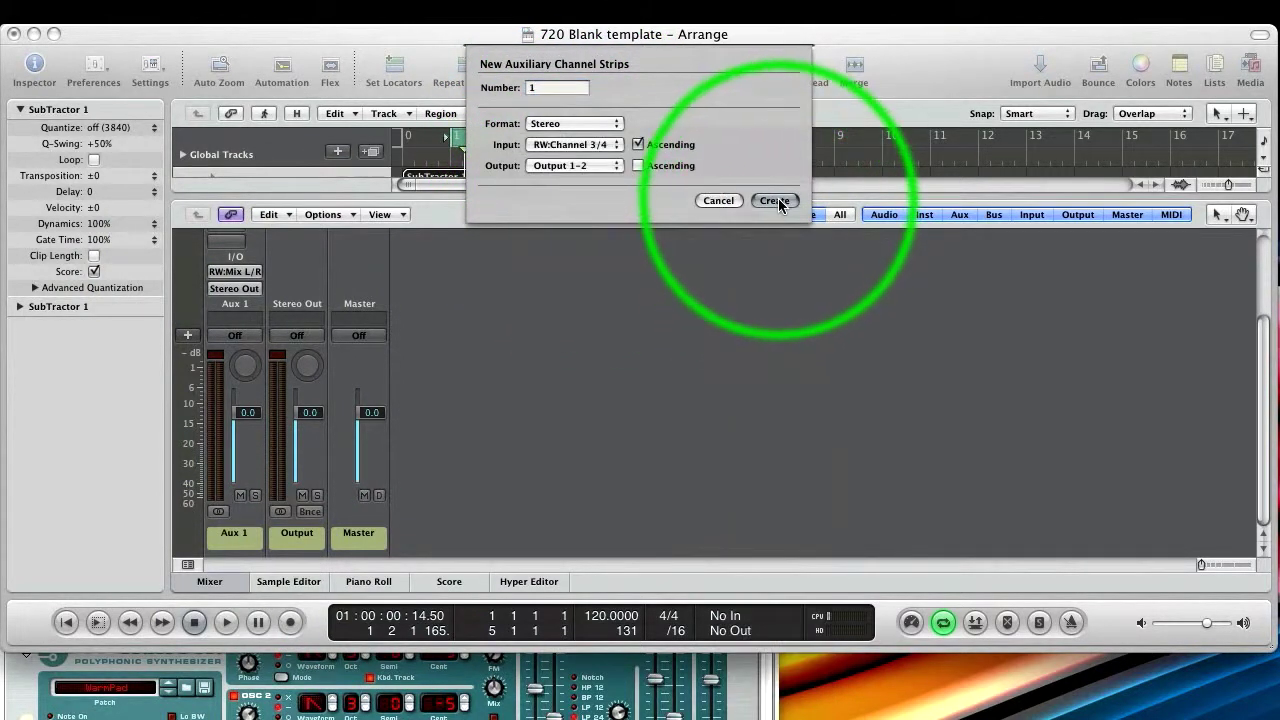
click(776, 201)
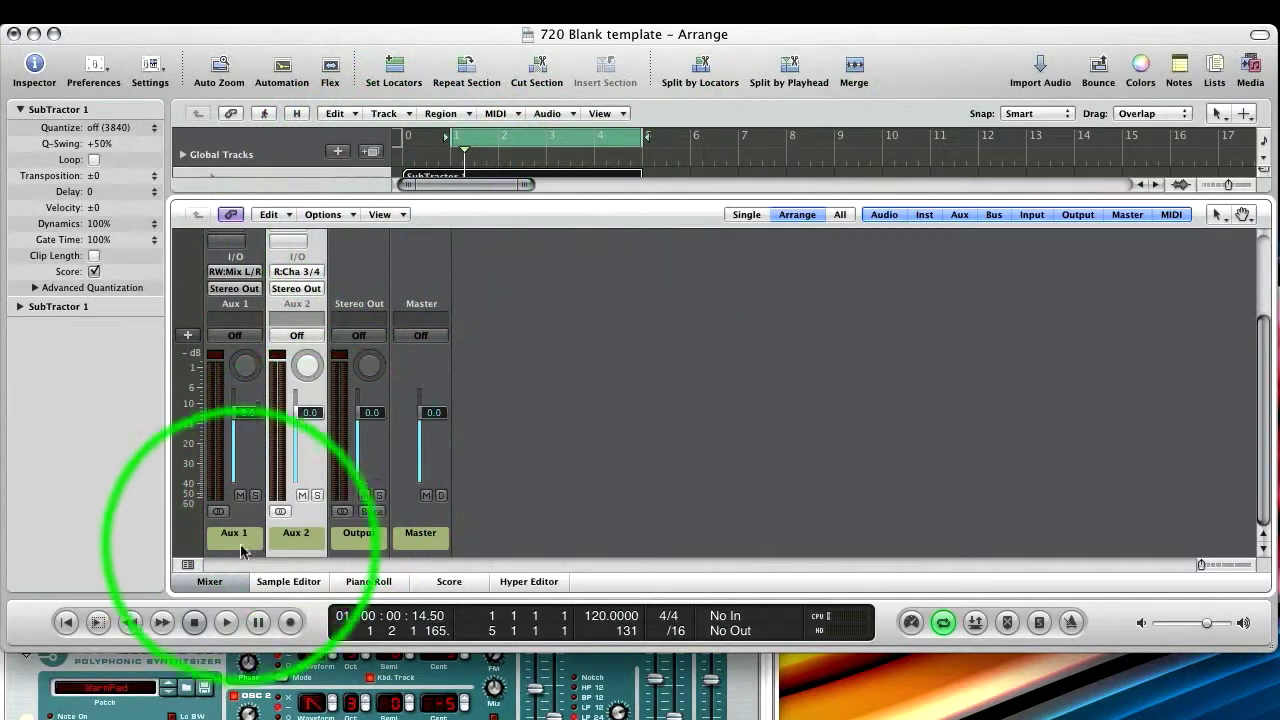
Rename the Aux 1 strip to Mix and the Aux 2 strip to Octorex.
double_click(232, 548)
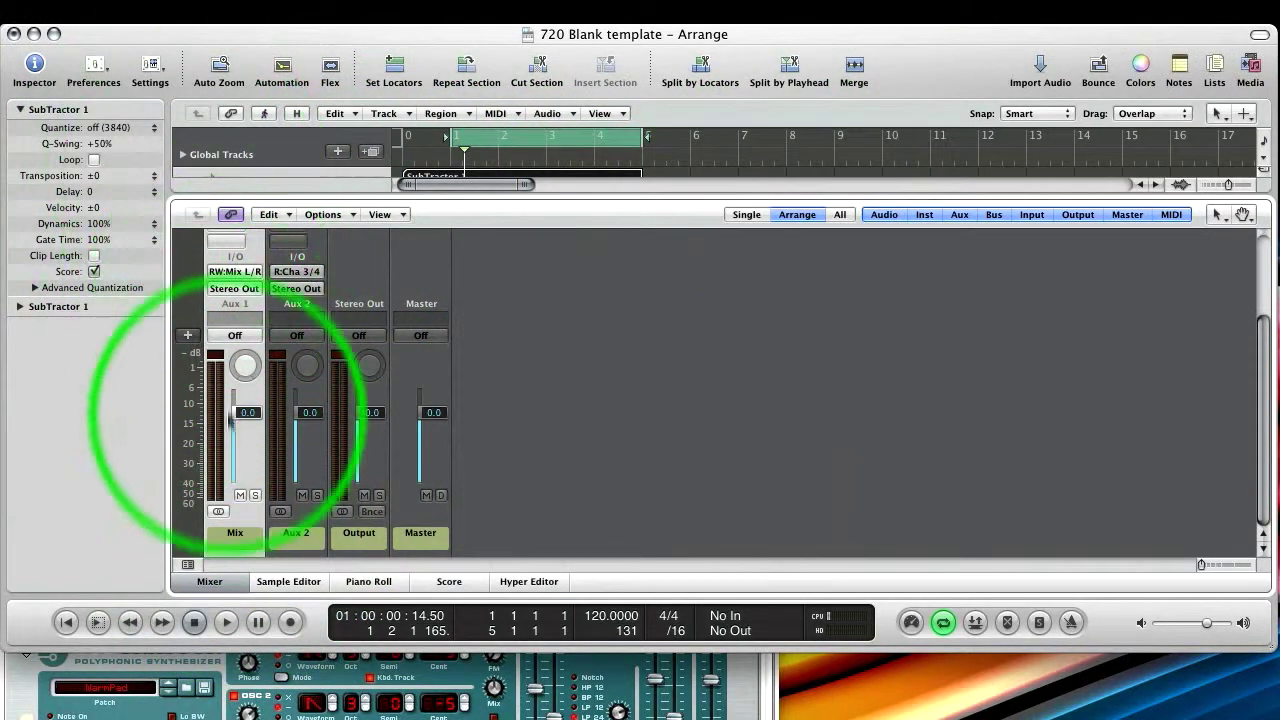
scroll(222, 410, up, 3)
scroll(218, 335, down, 3)
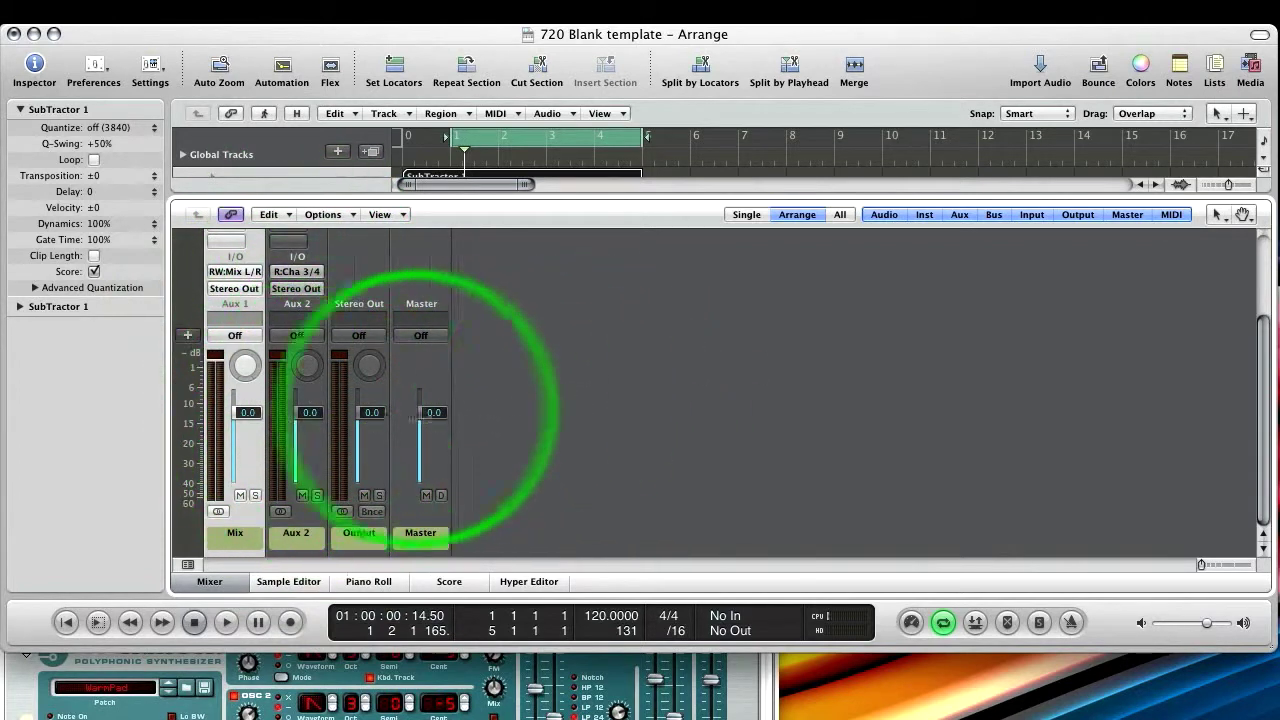
click(303, 537)
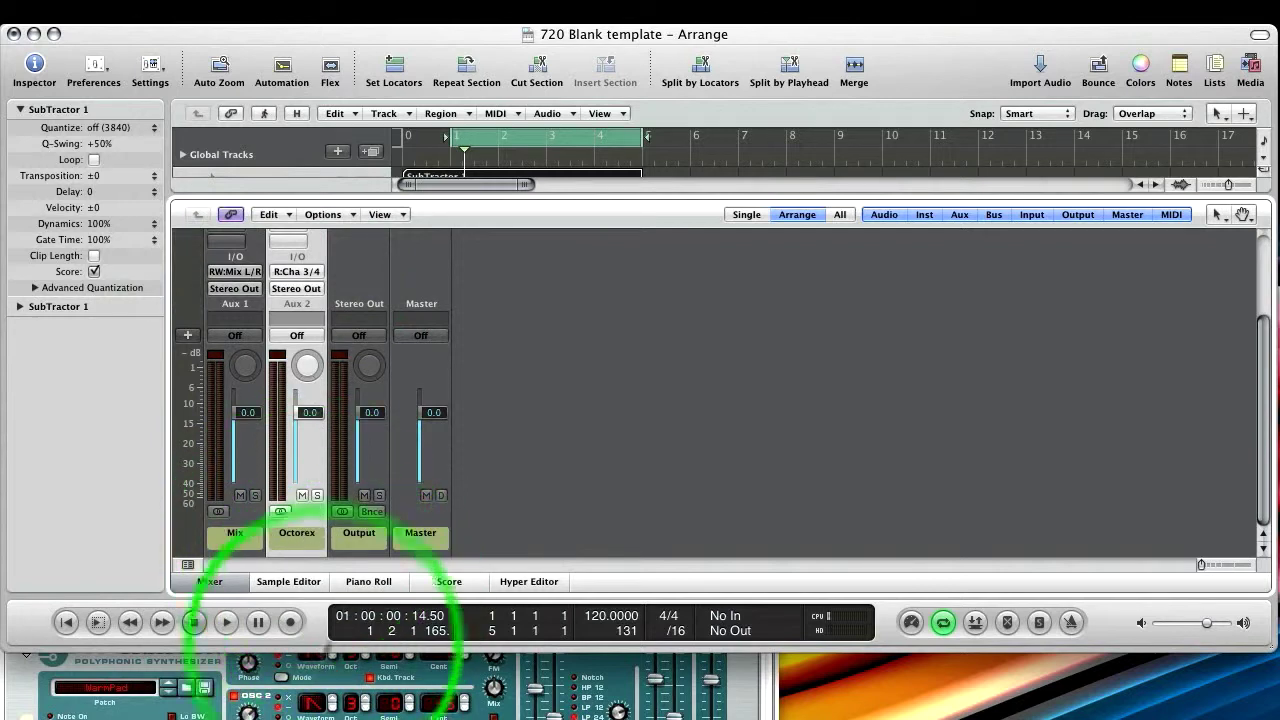
Bring Reason's rack forward and flip it with Tab to show the rear cabling.
click(330, 685)
scroll(305, 697, down, 3)
key(Tab)
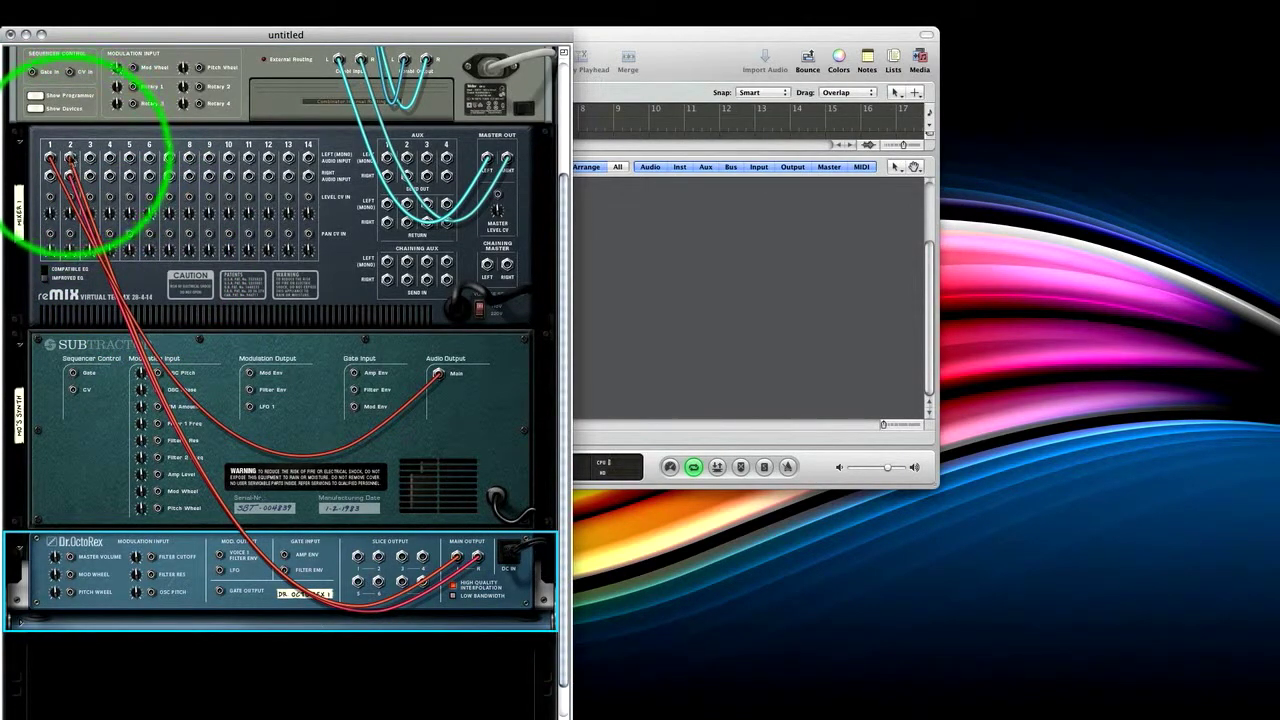
Move the Dr. OctoRex cable from reMix channel 2 to hardware interface outputs 3/4, then return to Logic.
scroll(81, 158, up, 3)
drag(70, 308, 383, 90)
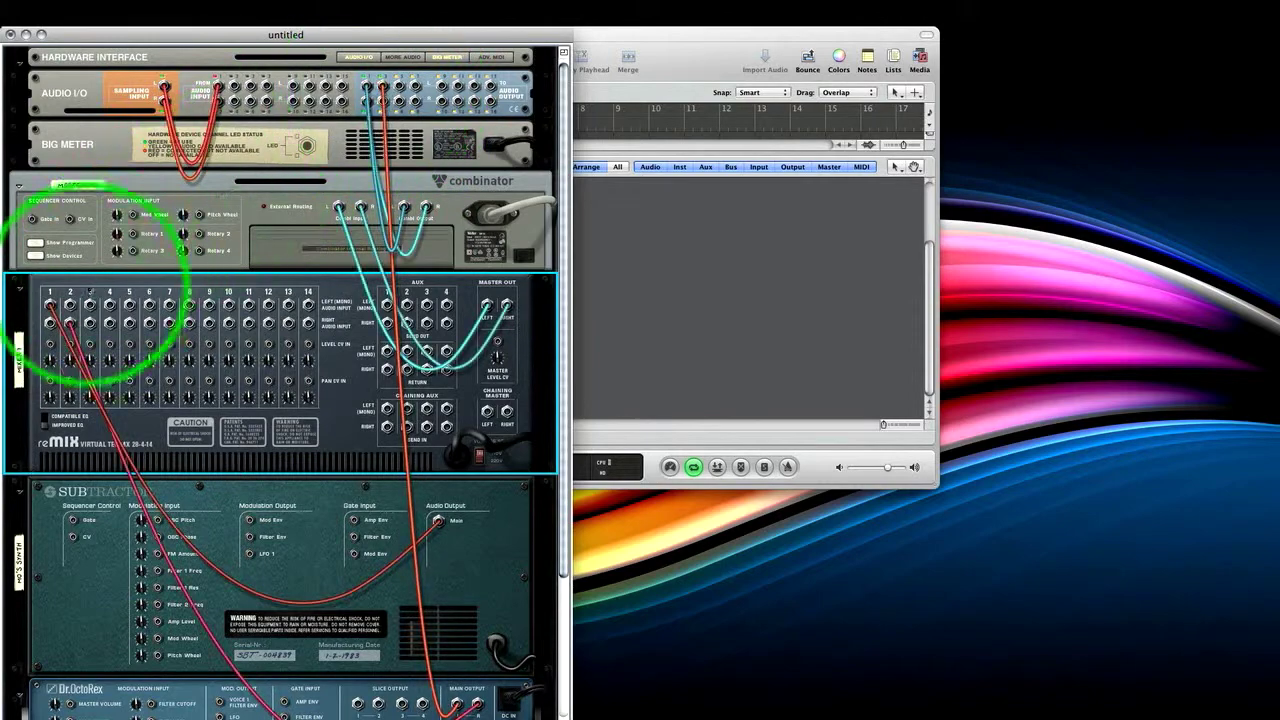
drag(85, 312, 390, 110)
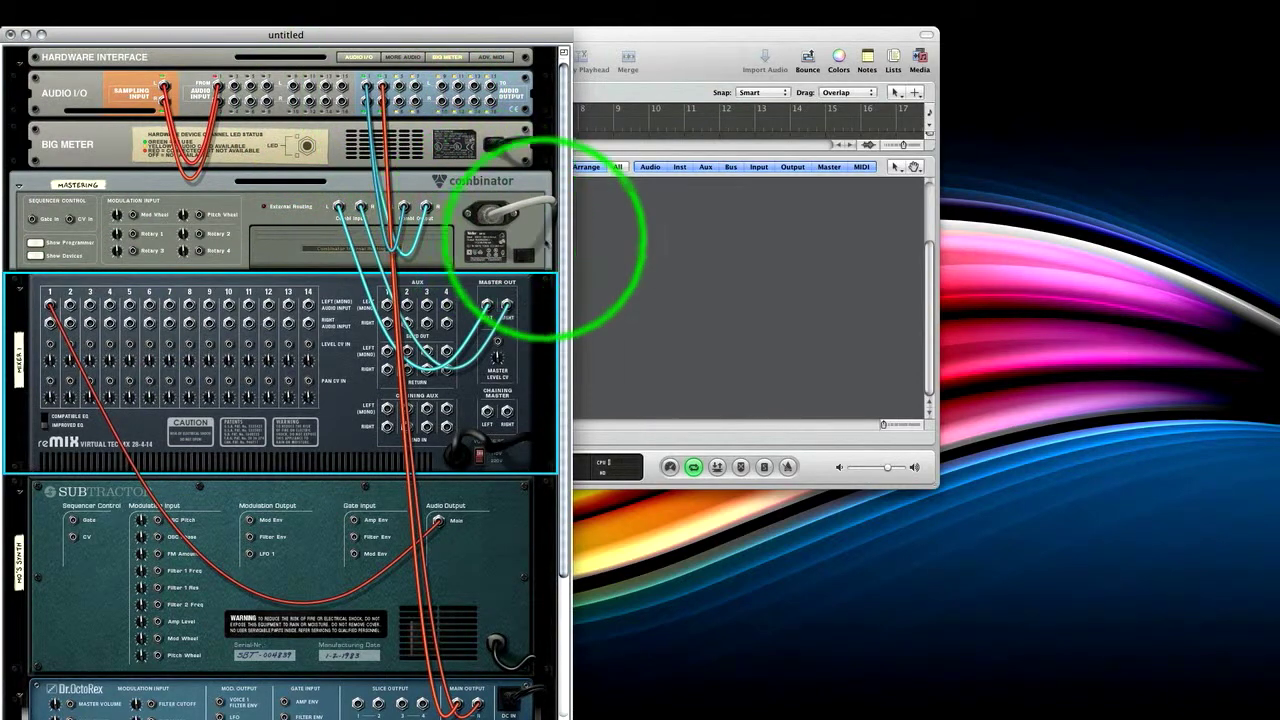
click(619, 284)
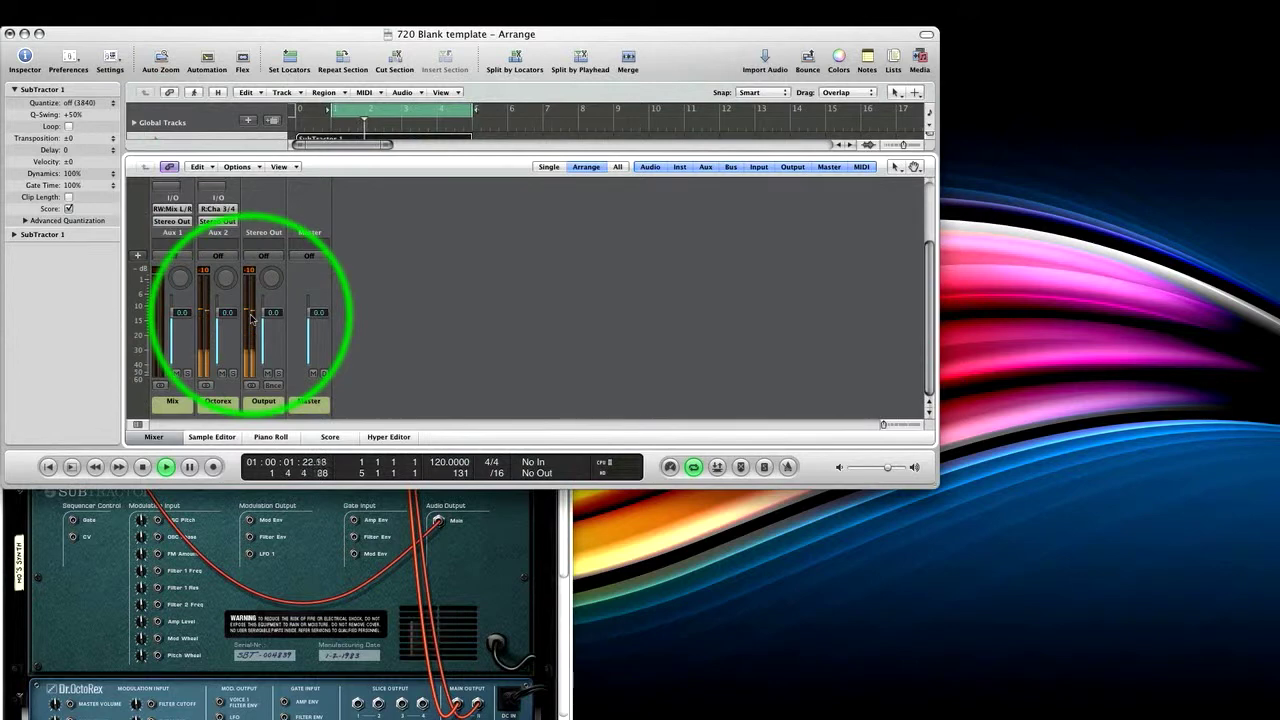
Lower the Mix aux fader to -4.6 dB during playback, then return to Reason's rack.
drag(183, 313, 185, 327)
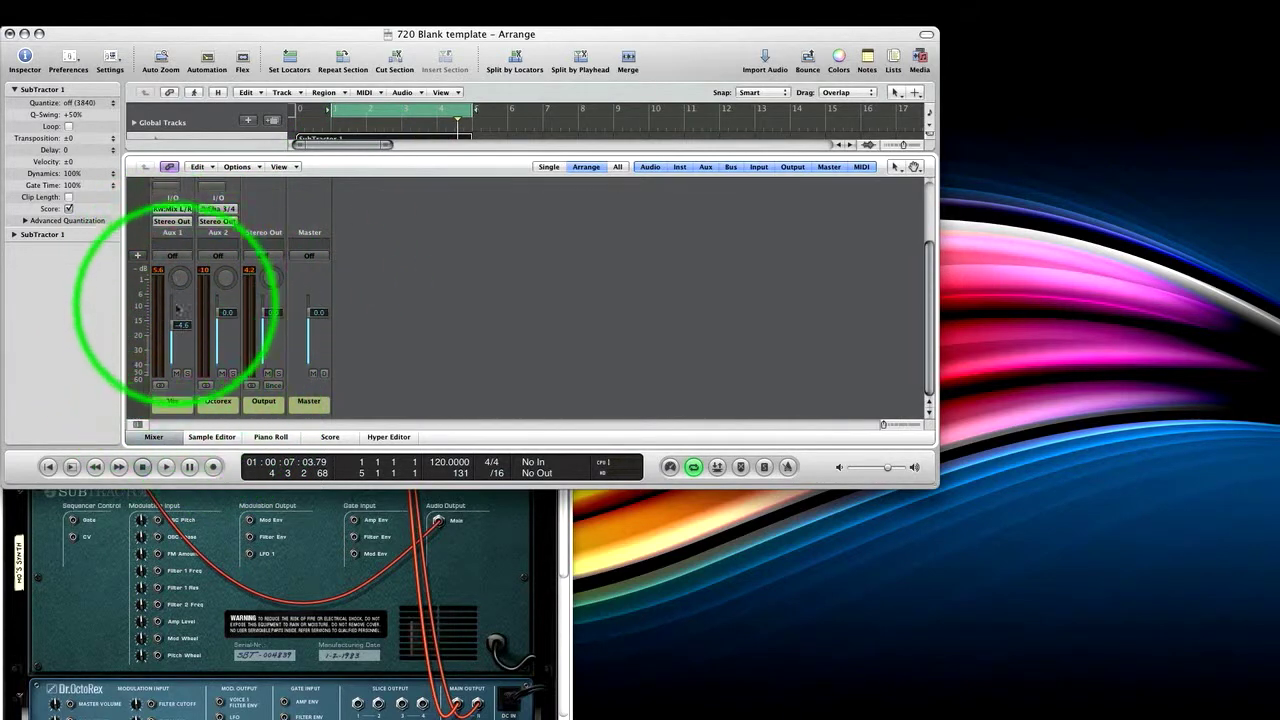
click(286, 529)
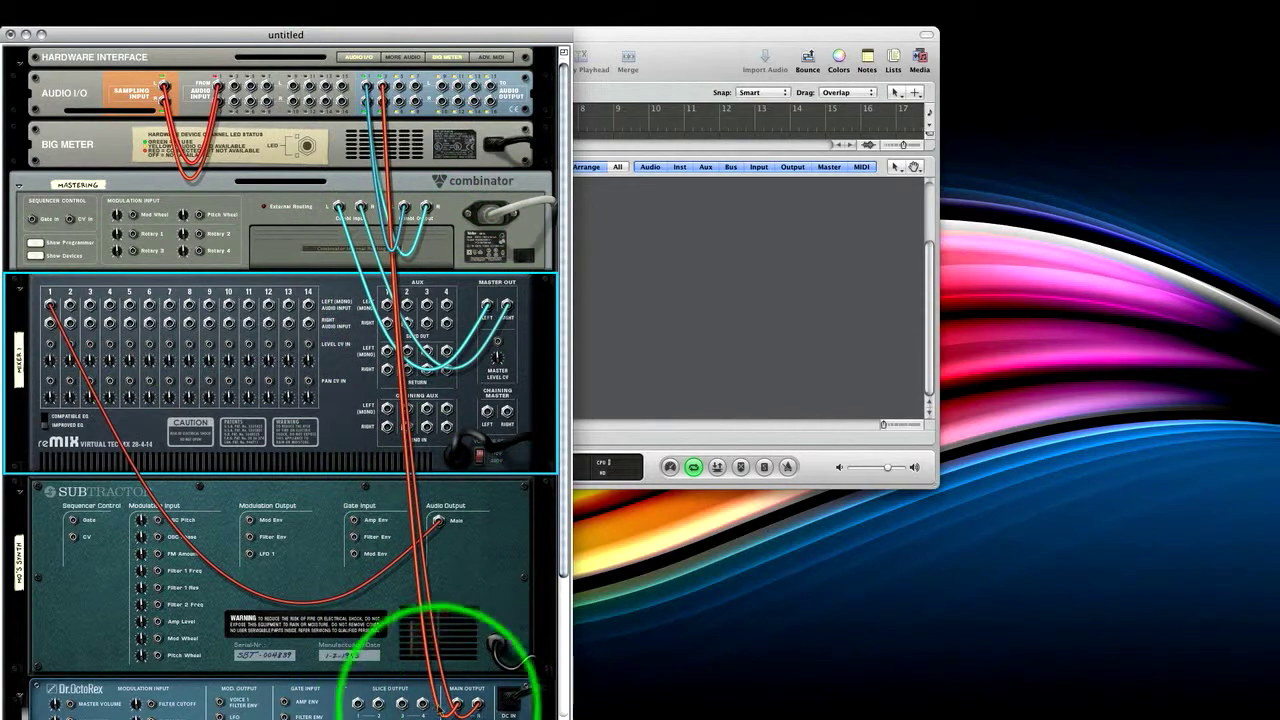
Cable a Dr.OctoRex slice output to a Hardware Interface audio output and expand MORE AUDIO jacks.
click(354, 705)
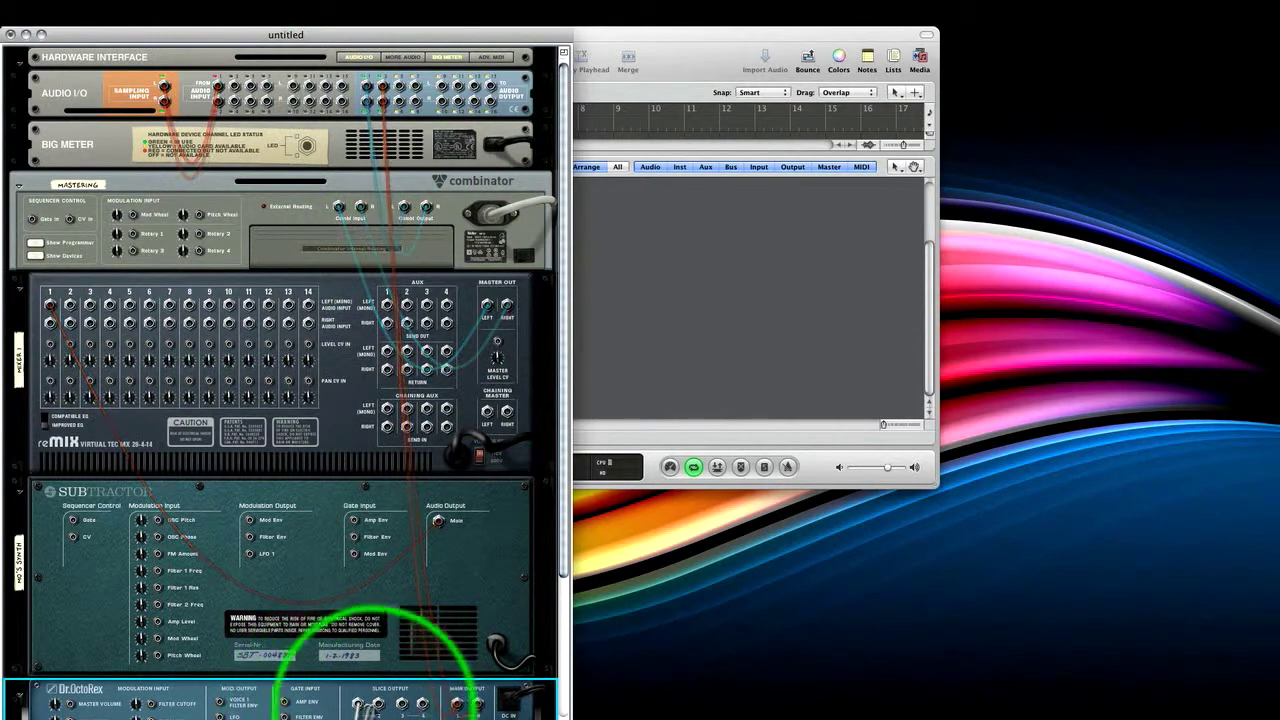
drag(358, 704, 399, 86)
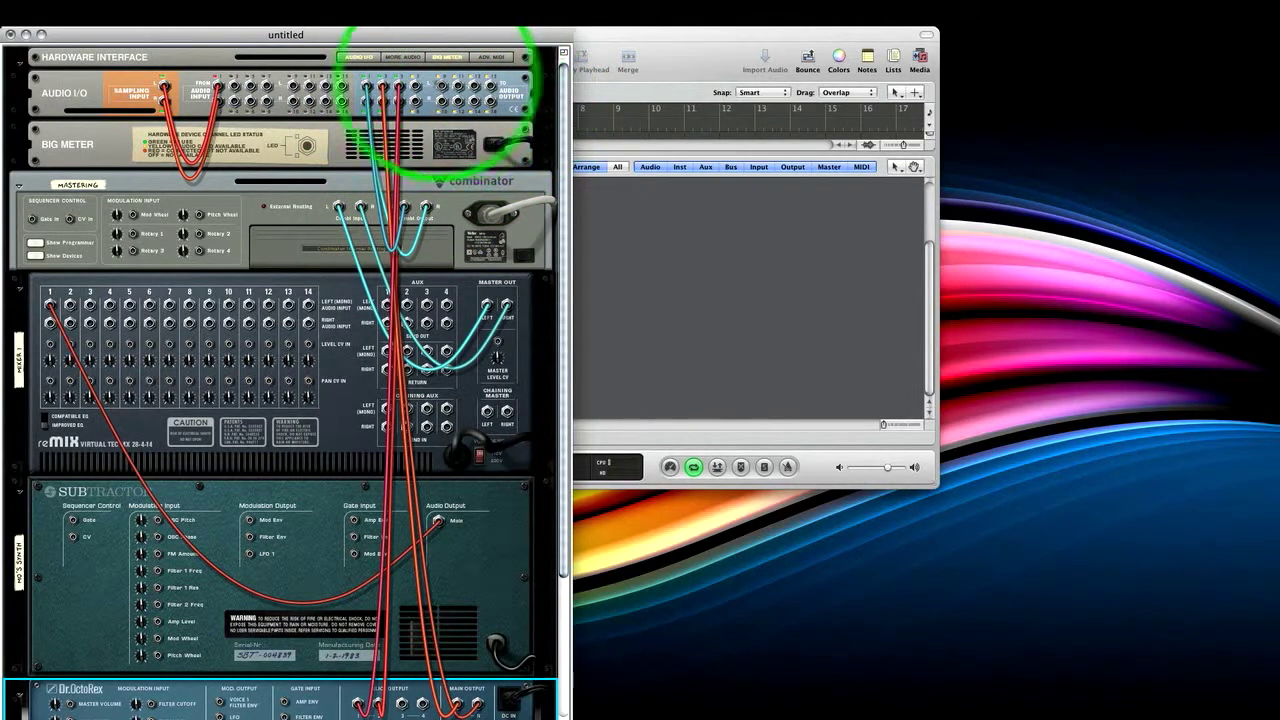
click(403, 57)
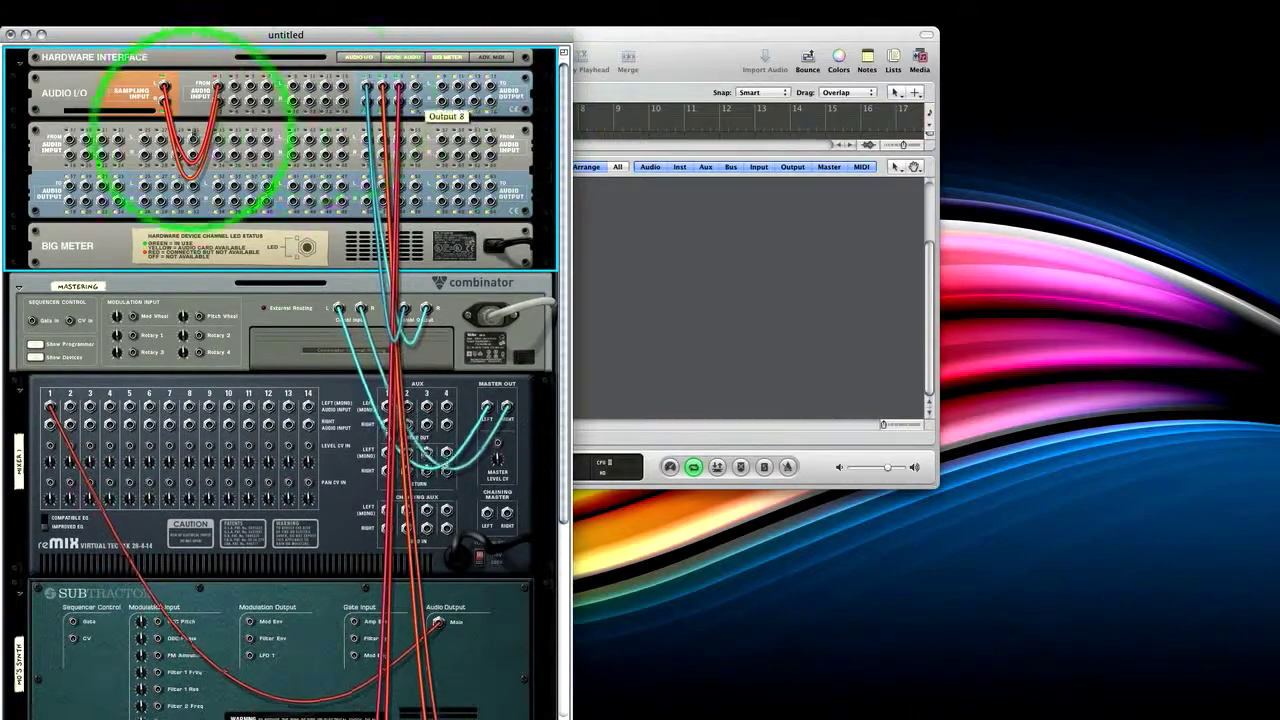